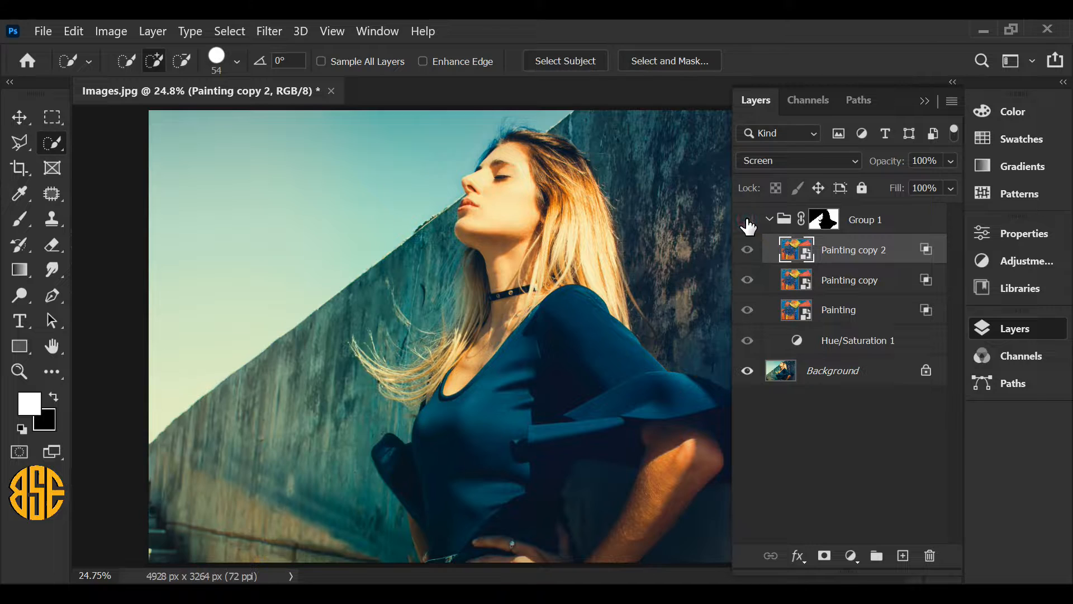
Step: Toggle the visibility of Group 1 to compare the photo with and without the painted wall effect
click(747, 220)
click(747, 220)
click(747, 220)
click(747, 220)
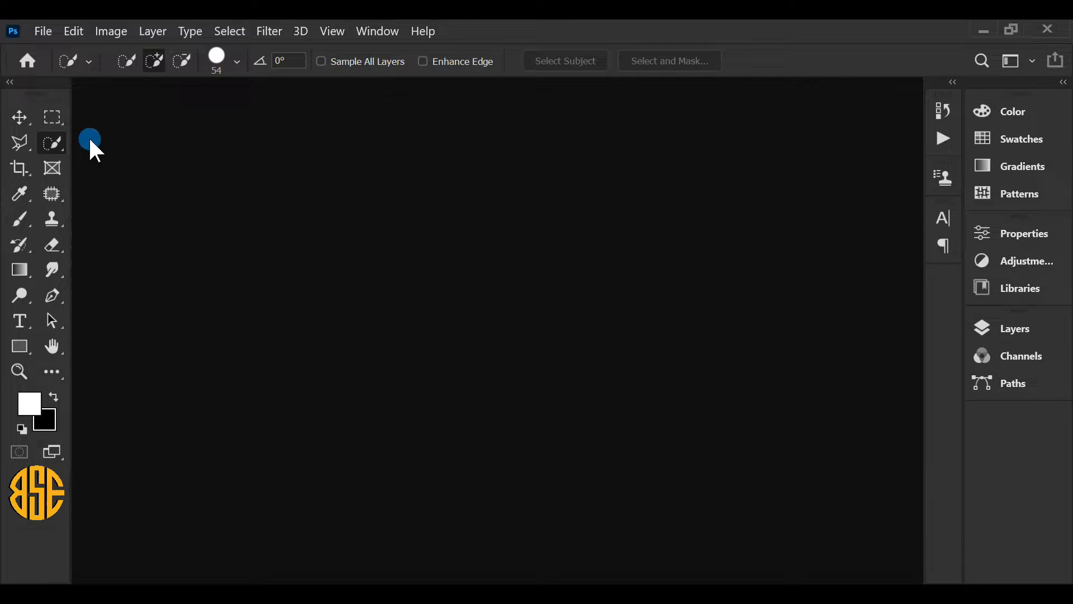
Step: Open Images.jpg and fit the photo on the screen
click(45, 31)
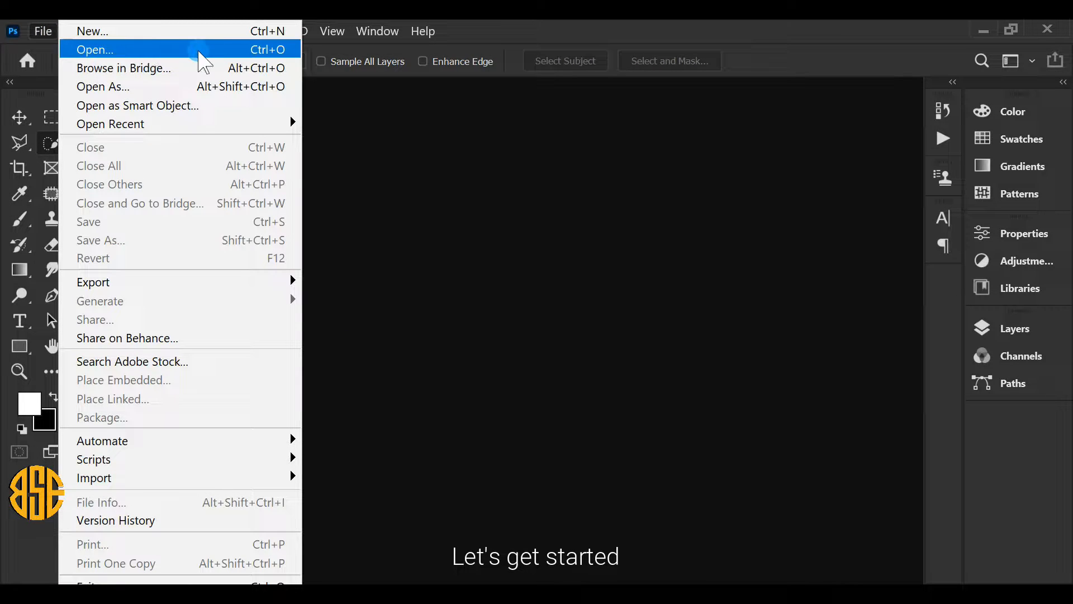
click(202, 52)
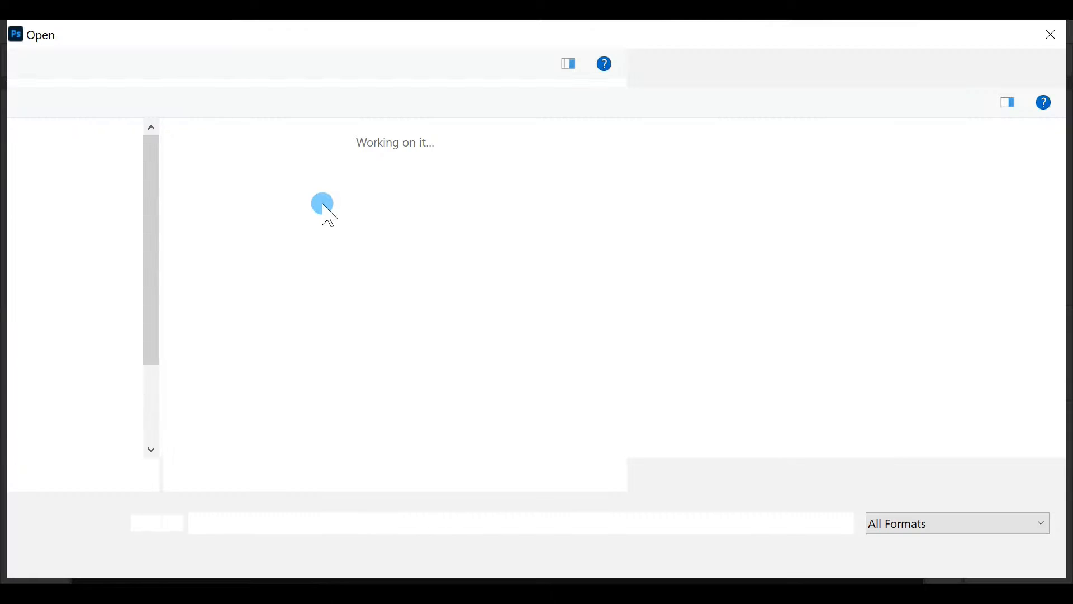
double_click(324, 206)
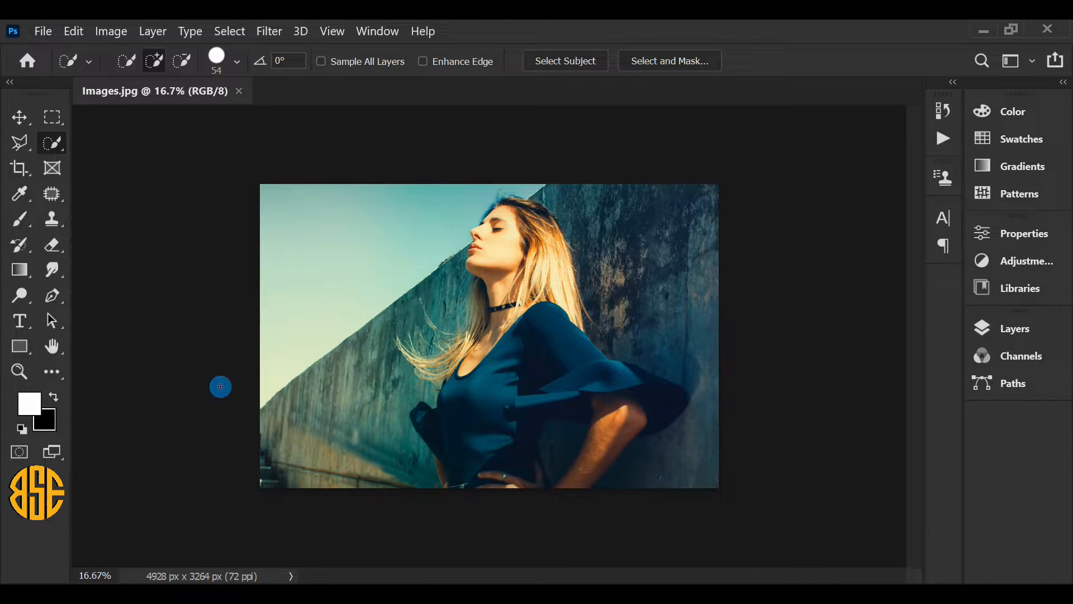
click(19, 371)
right_click(387, 319)
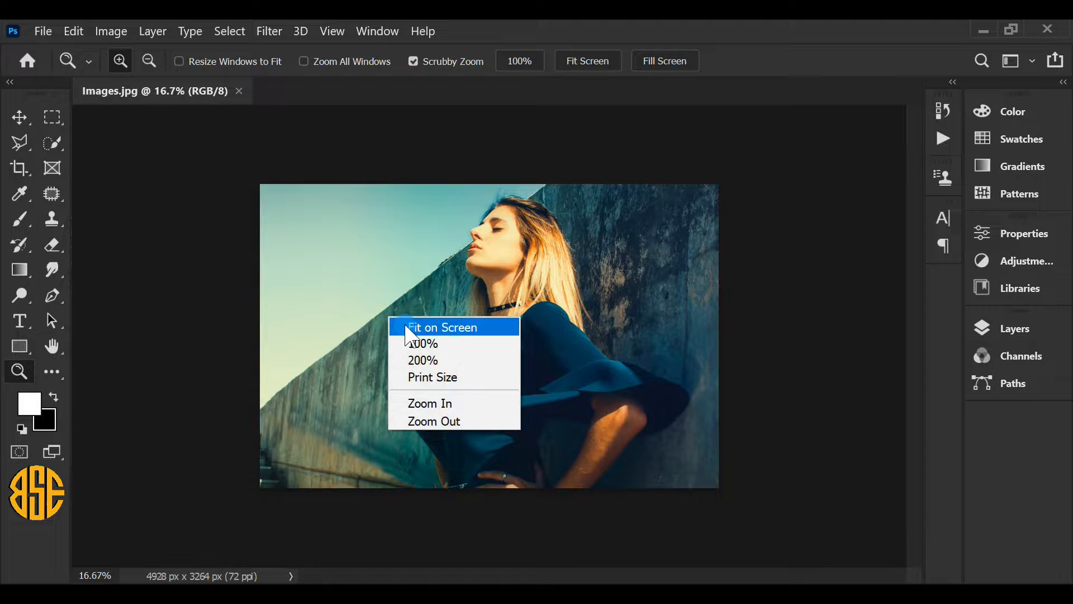
click(472, 328)
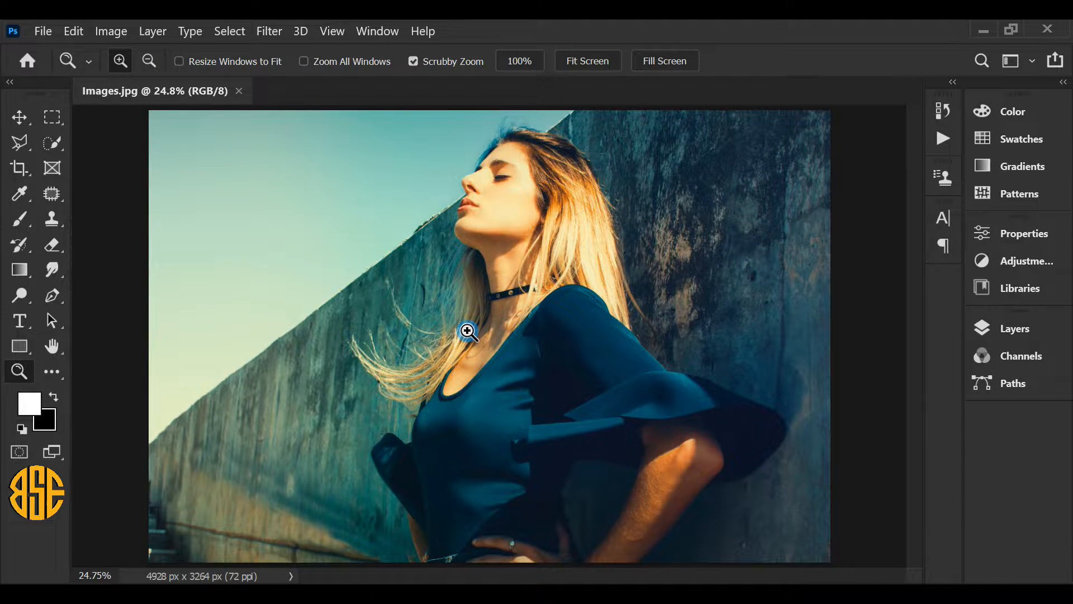
Step: Select the woman with Select Subject and add the sky to the selection using the Quick Selection Tool
click(229, 31)
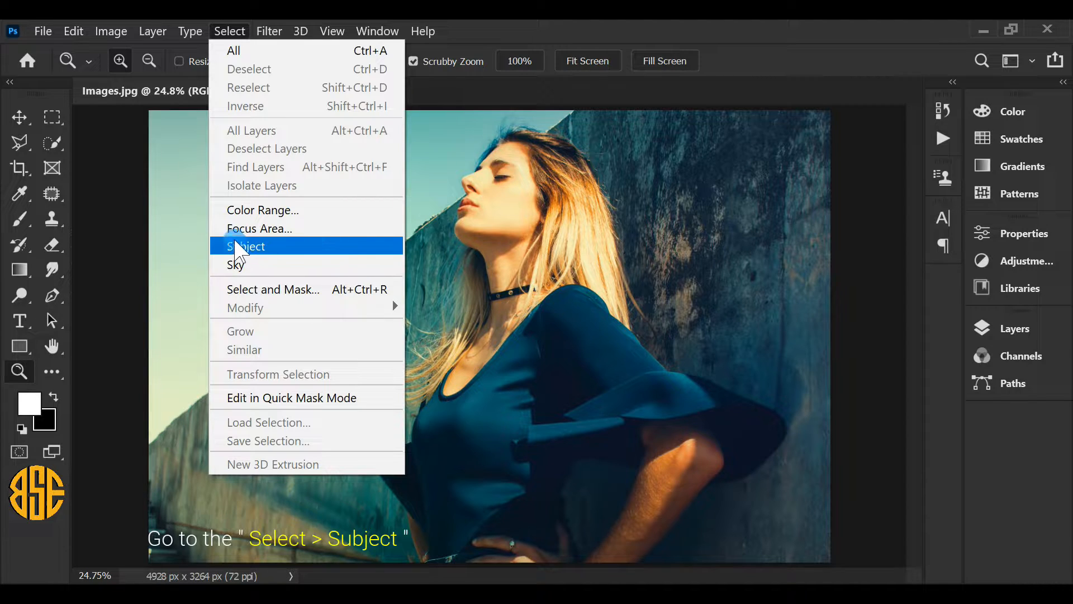
click(328, 250)
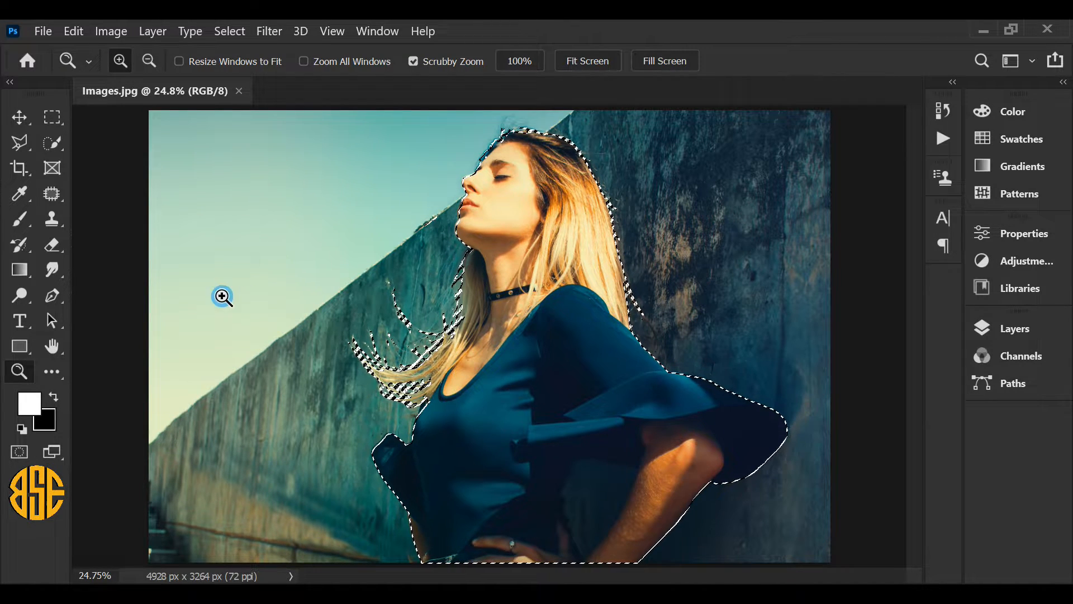
click(53, 143)
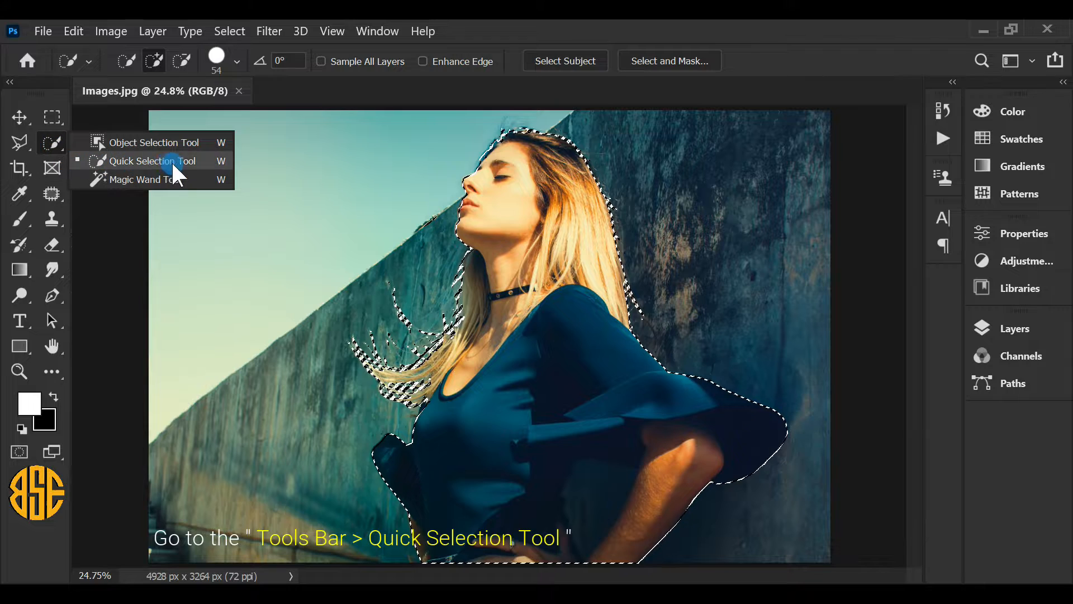
click(142, 160)
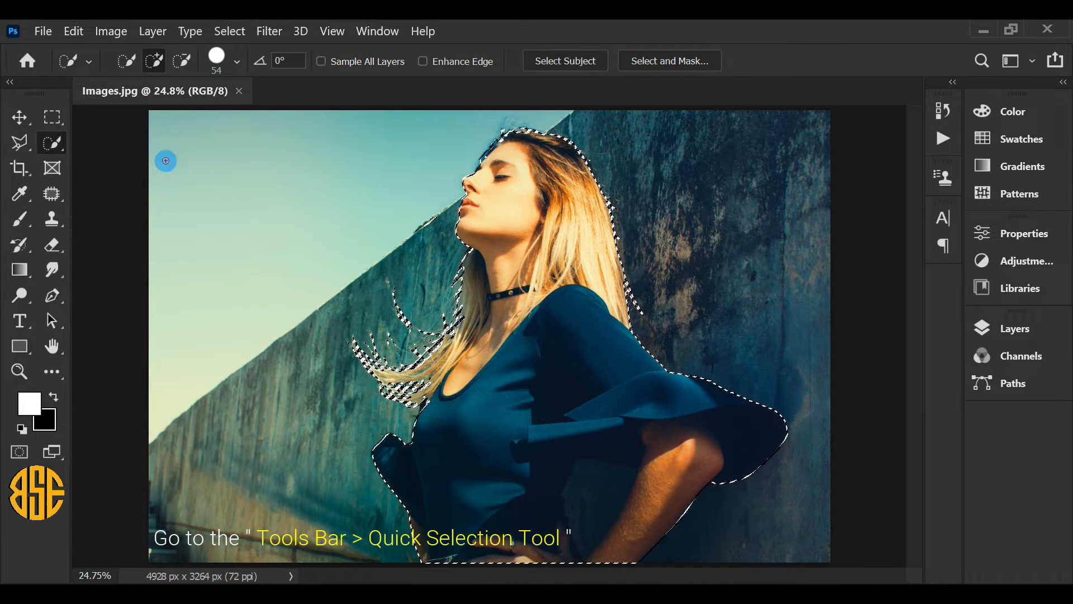
click(155, 60)
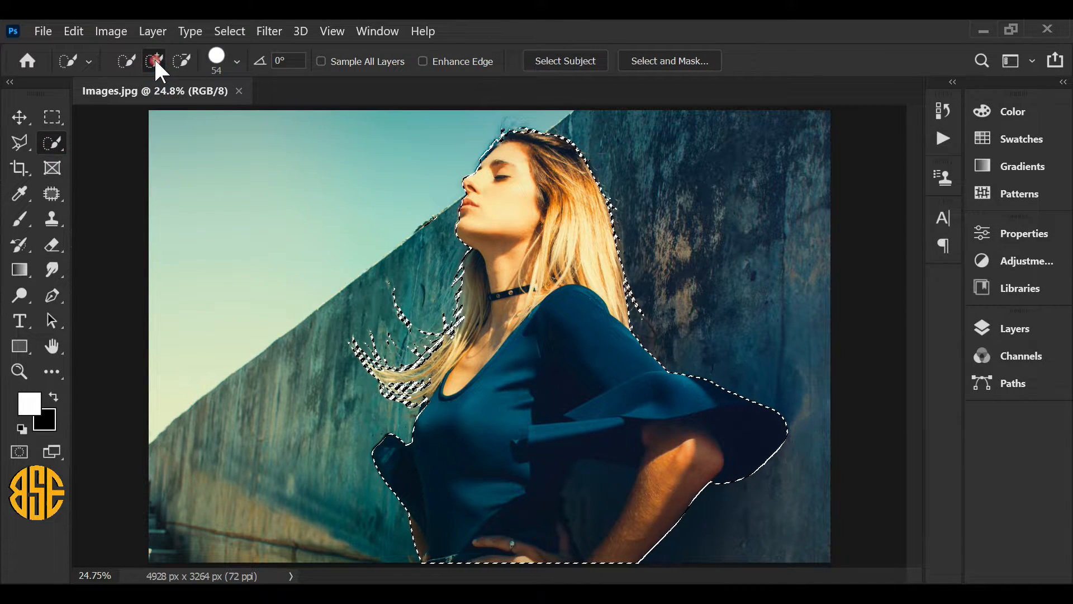
mouse_move(365, 152)
mouse_down()
mouse_move(359, 144)
mouse_move(258, 174)
mouse_move(292, 179)
mouse_move(457, 134)
mouse_move(499, 138)
mouse_up()
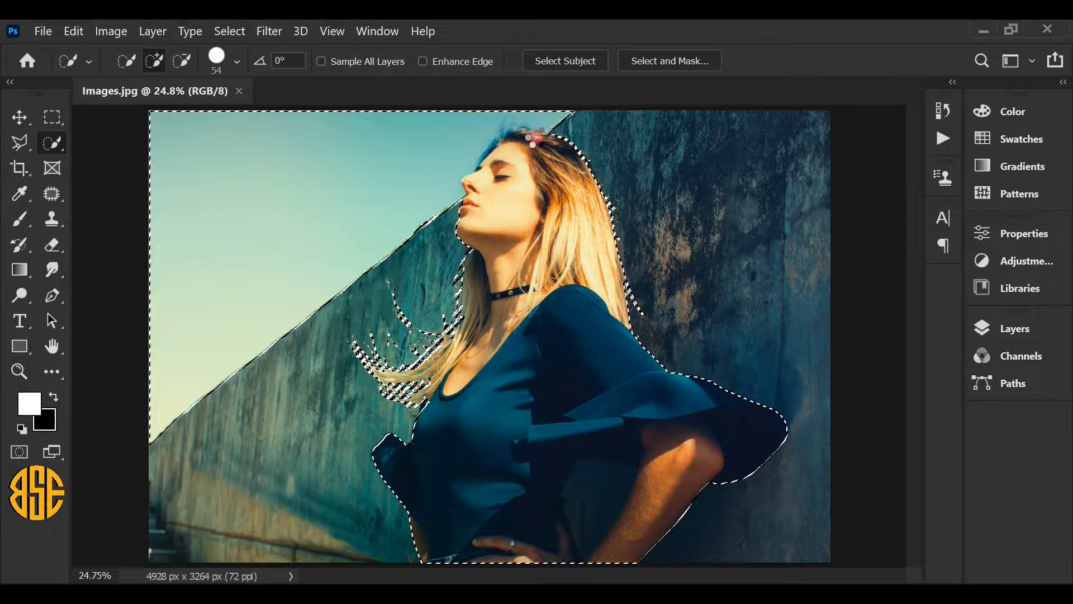
click(470, 176)
click(459, 182)
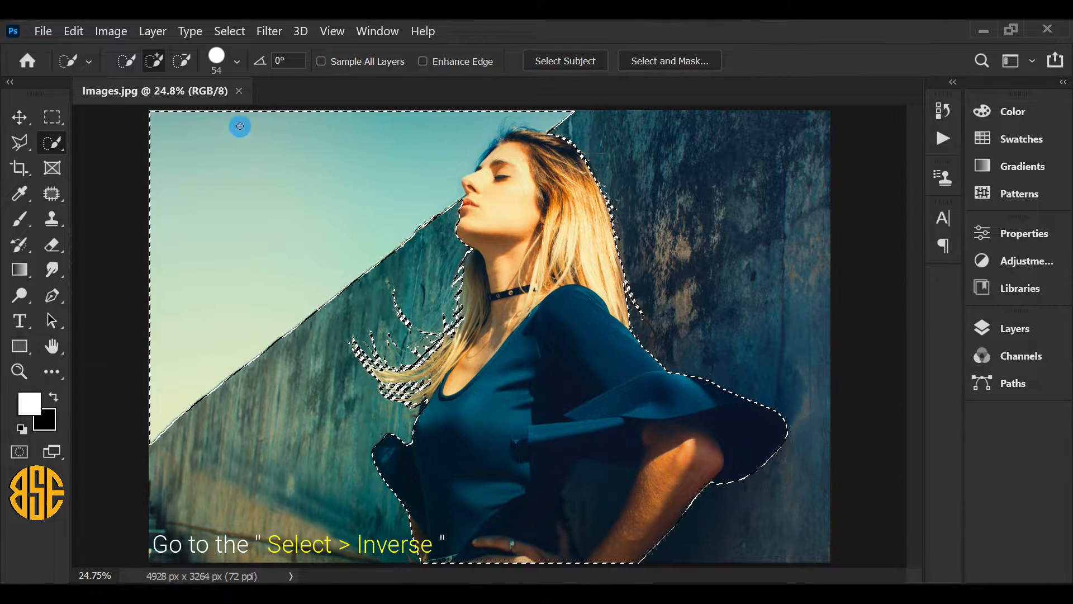
Step: Invert the selection to target the wall and add a Hue/Saturation adjustment layer with saturation set to -100
click(230, 31)
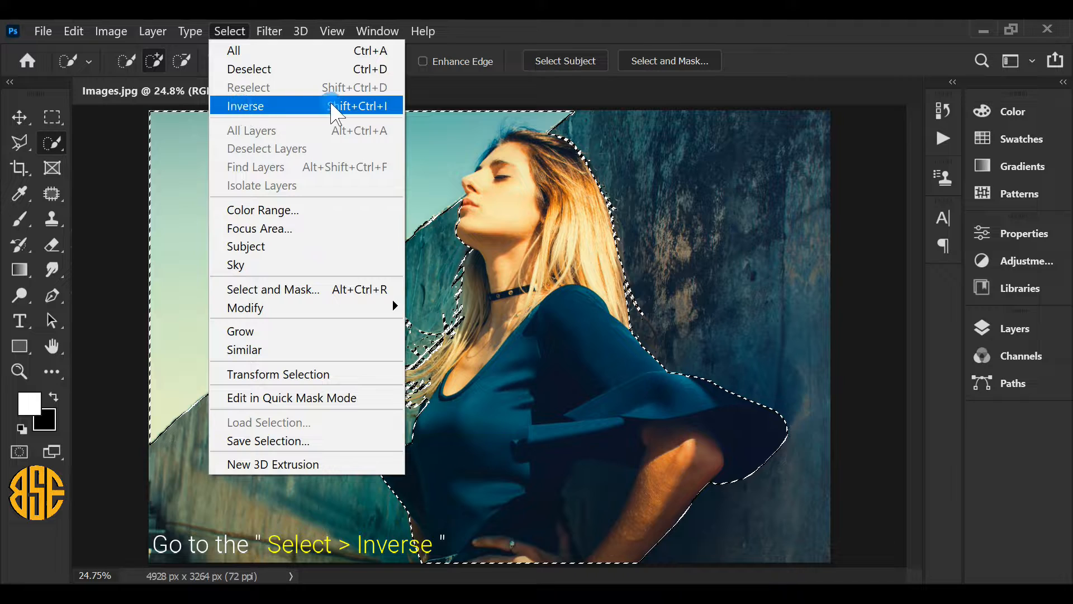
click(280, 108)
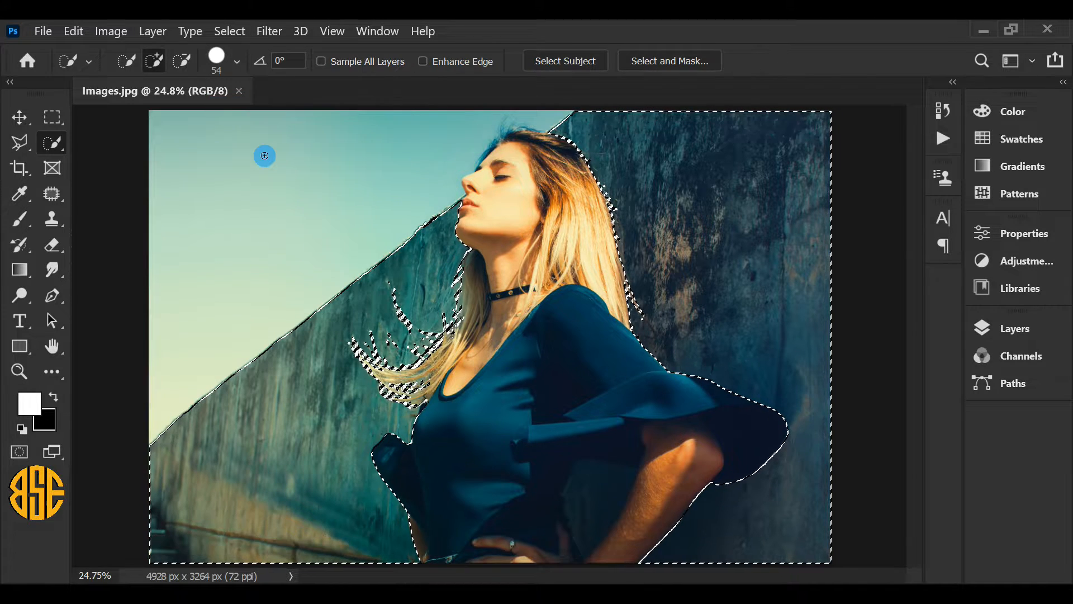
click(1014, 329)
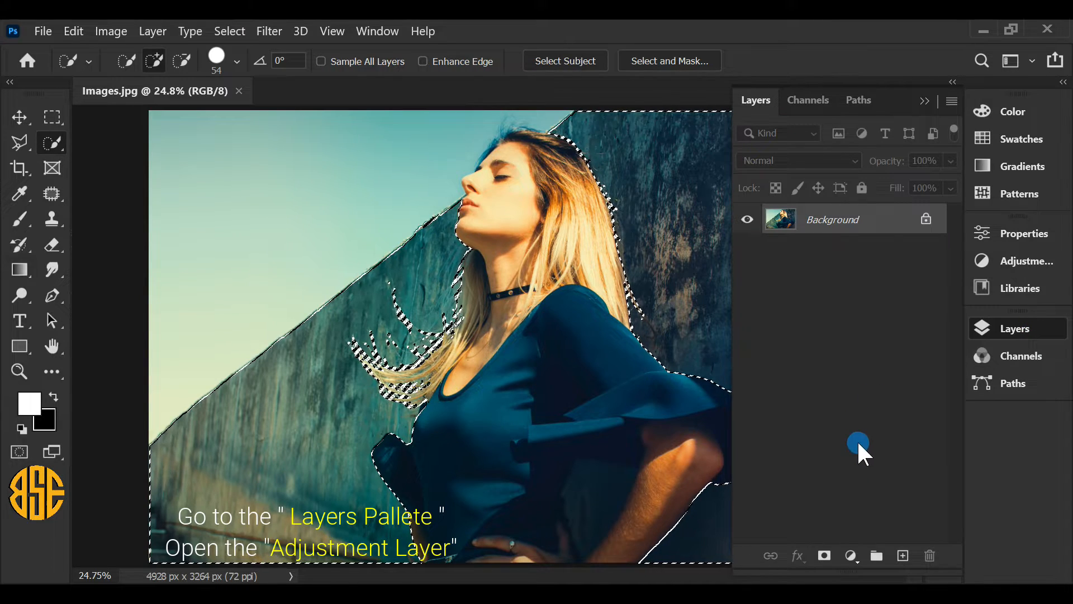
click(851, 555)
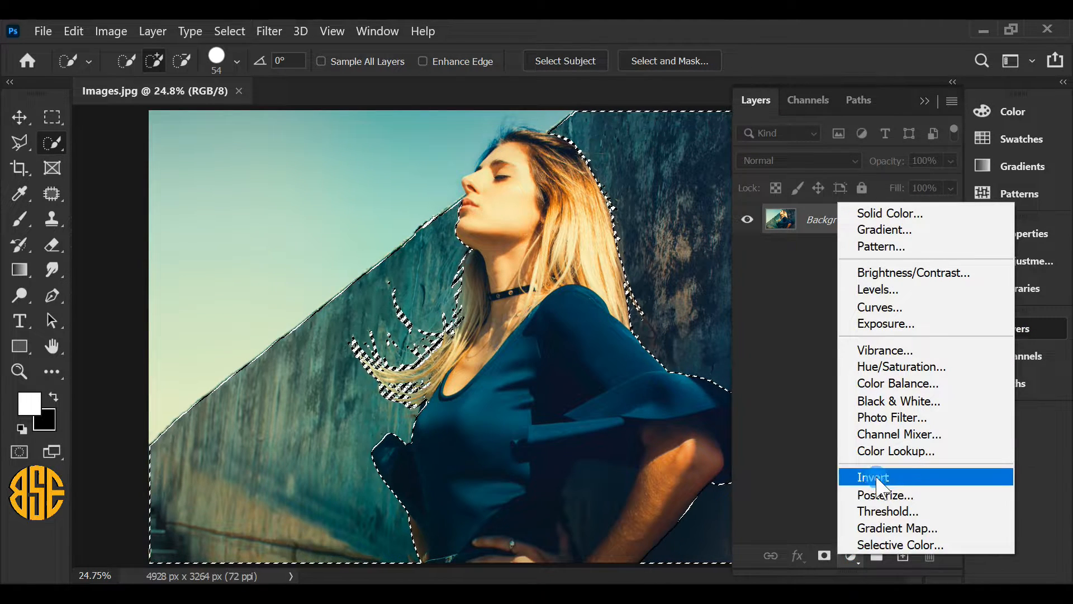
click(900, 367)
drag(818, 400, 701, 394)
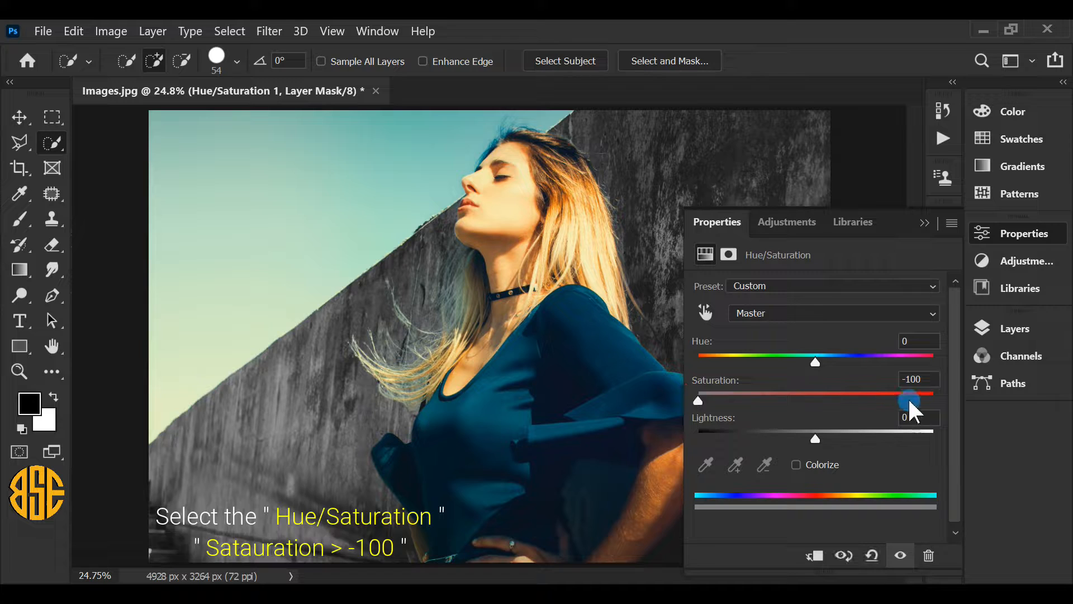
click(929, 379)
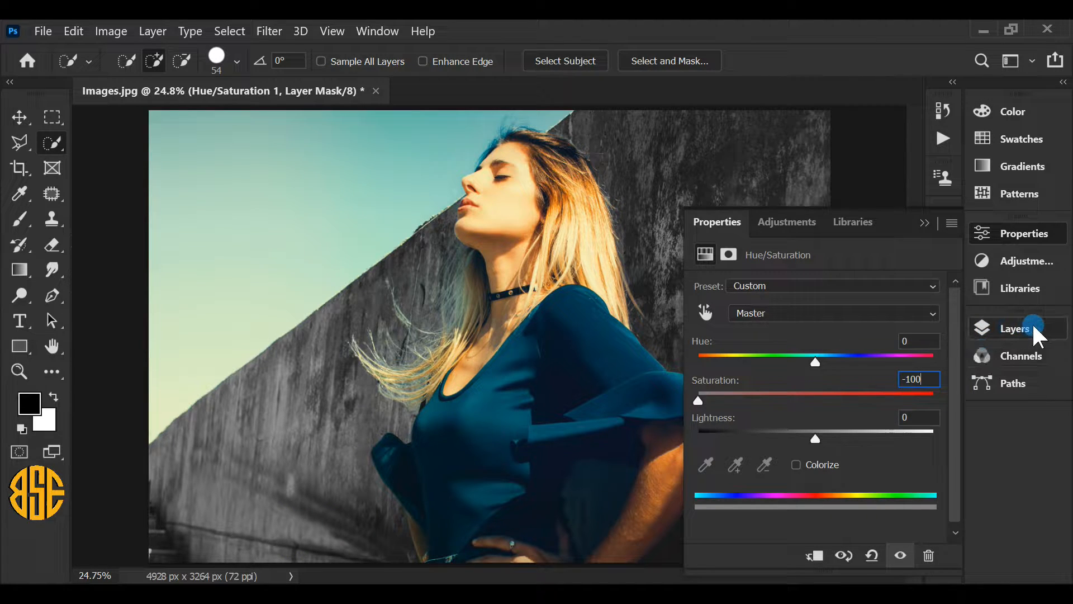
Step: Group the Hue/Saturation adjustment layer with the default group settings and move its layer mask onto the group
click(1014, 329)
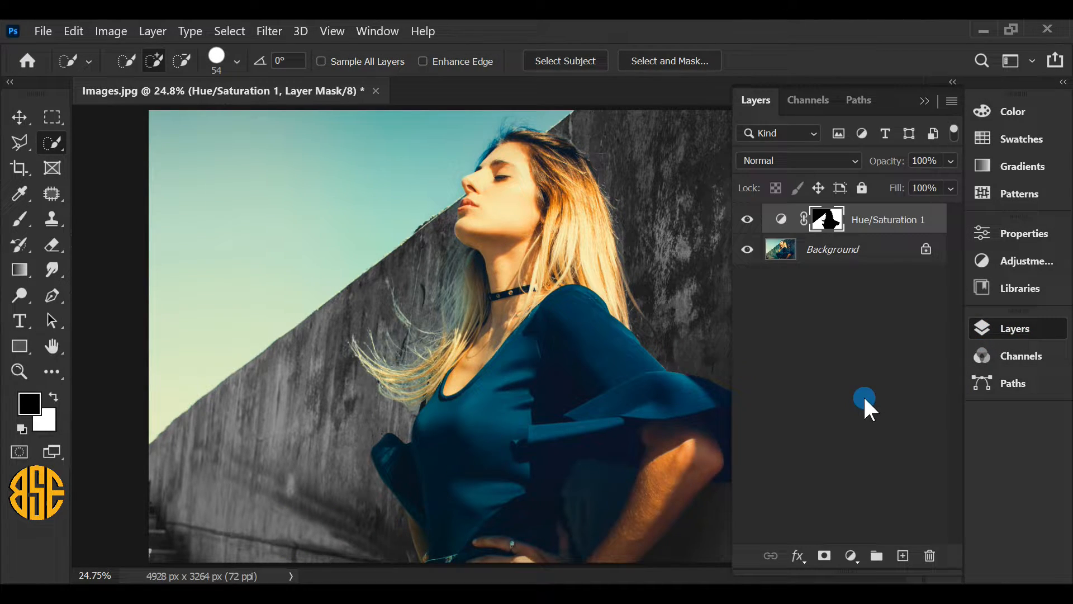
right_click(864, 220)
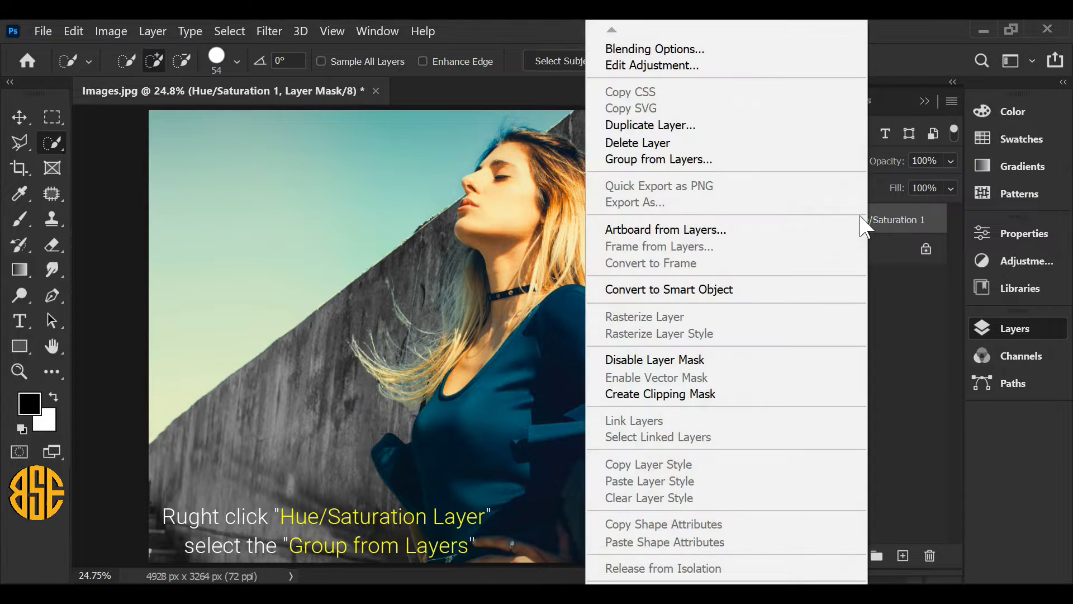
click(654, 160)
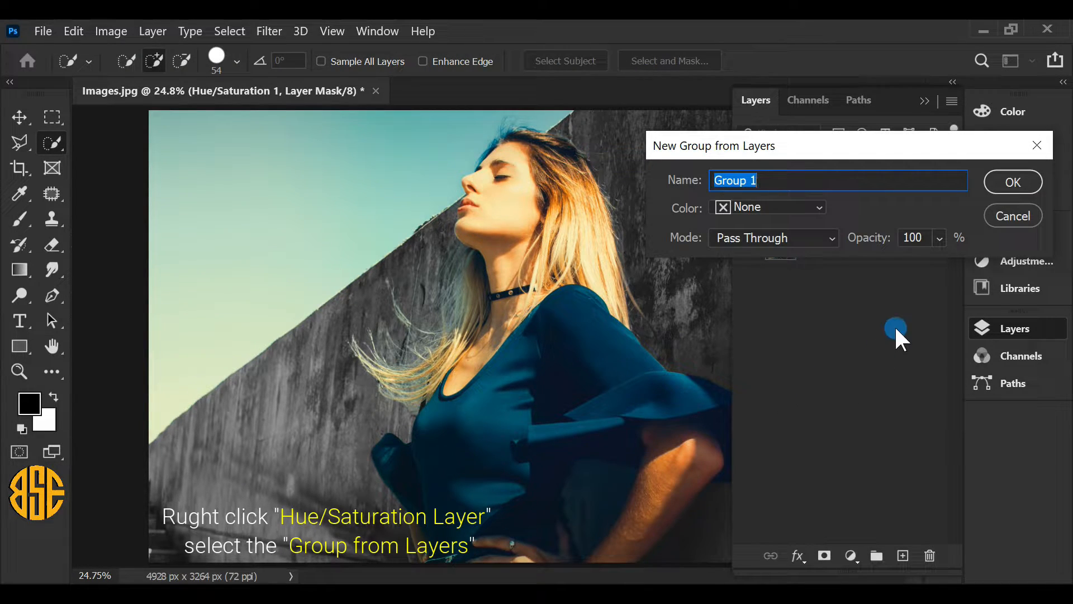
click(1009, 182)
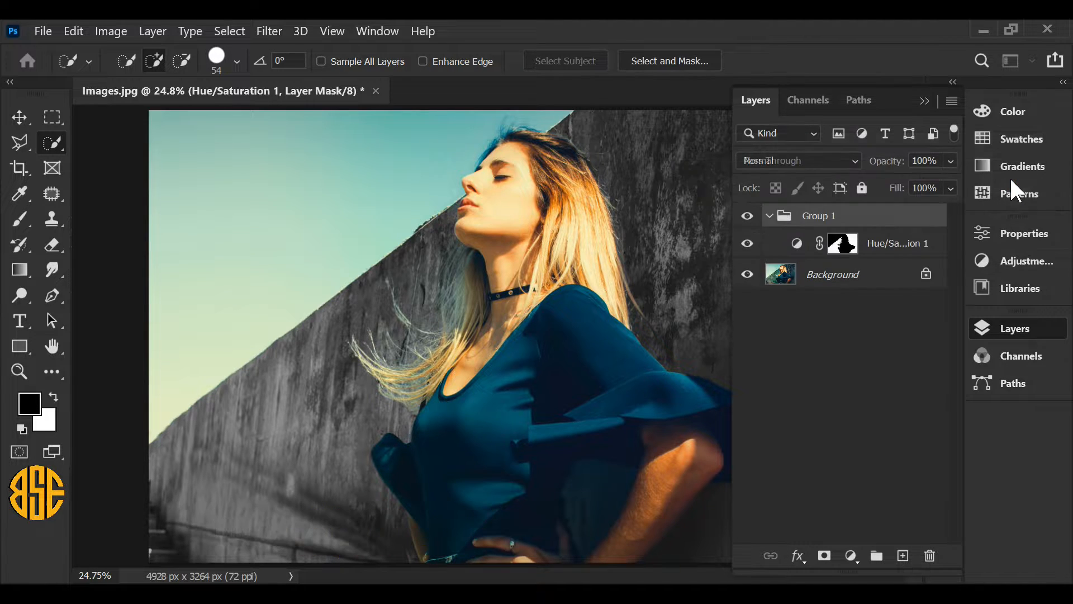
click(843, 243)
drag(845, 246, 846, 211)
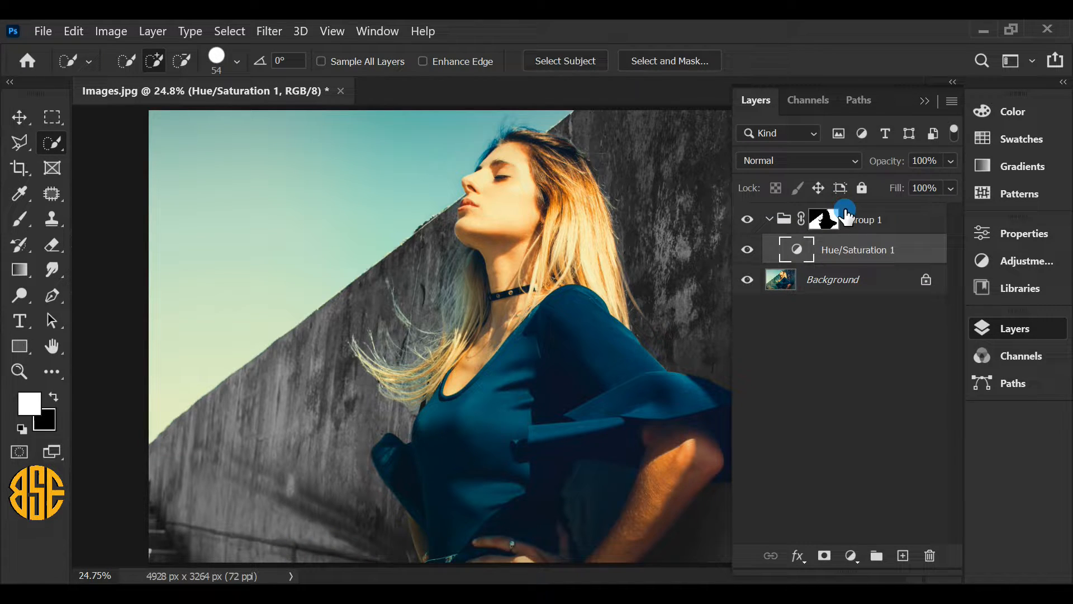
Step: Place the Painting image as an embedded object above the Hue/Saturation layer inside the group
click(860, 250)
click(43, 31)
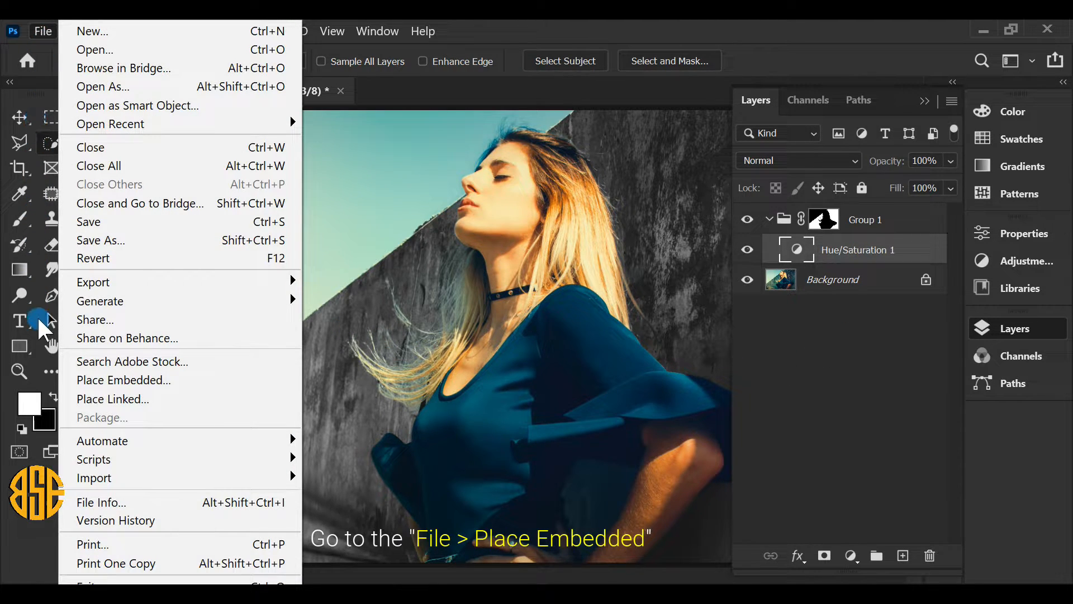
click(143, 380)
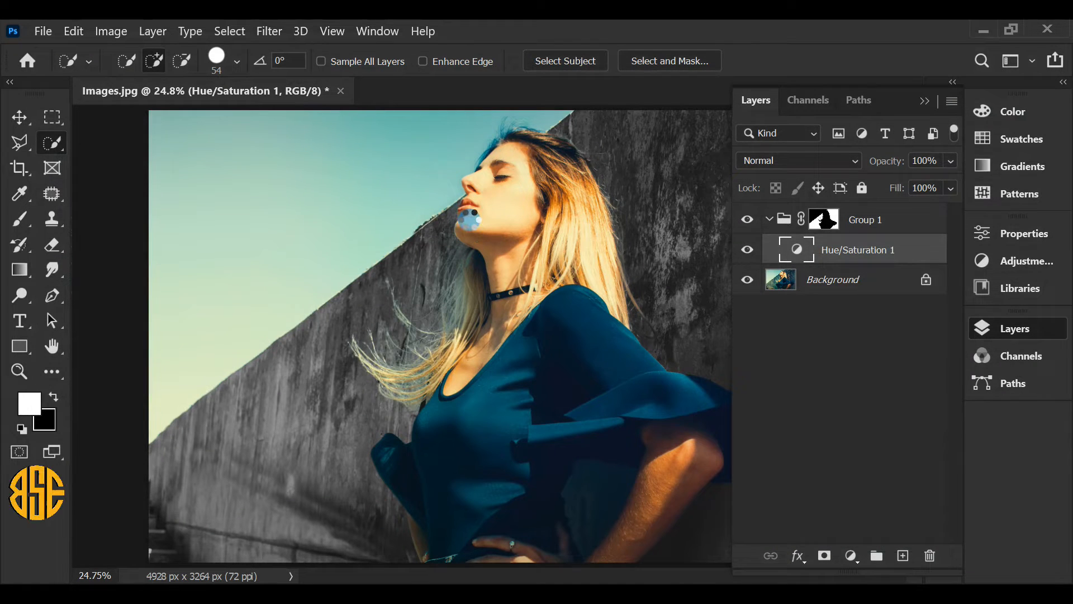
click(469, 219)
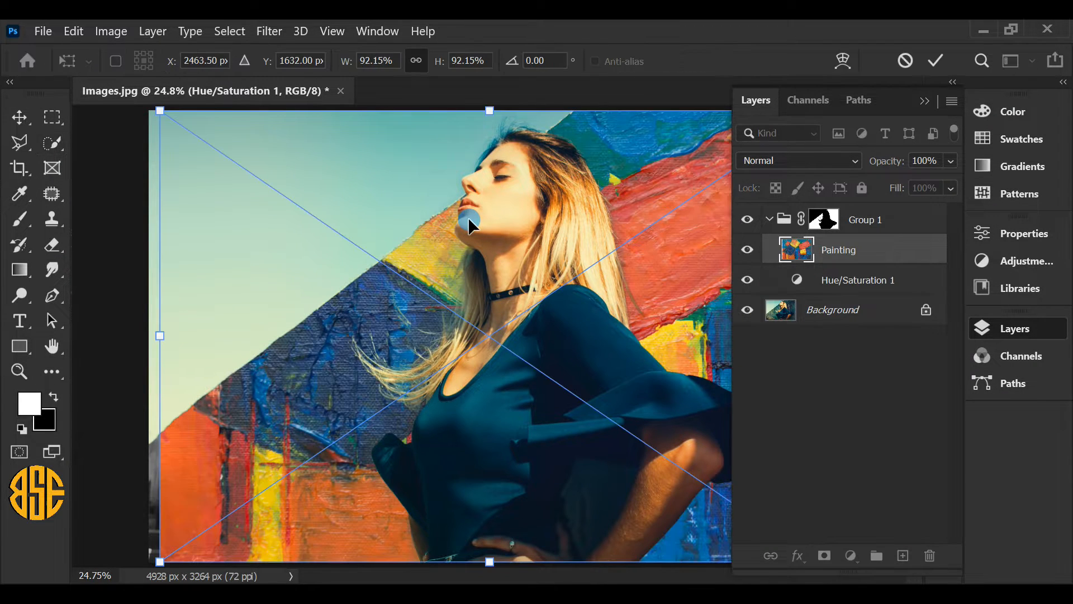
Step: Scale the placed painting to 95.23% so that it spans the full width of the photo, and apply the transformation
click(1021, 328)
click(913, 373)
drag(820, 345, 830, 338)
drag(160, 335, 151, 336)
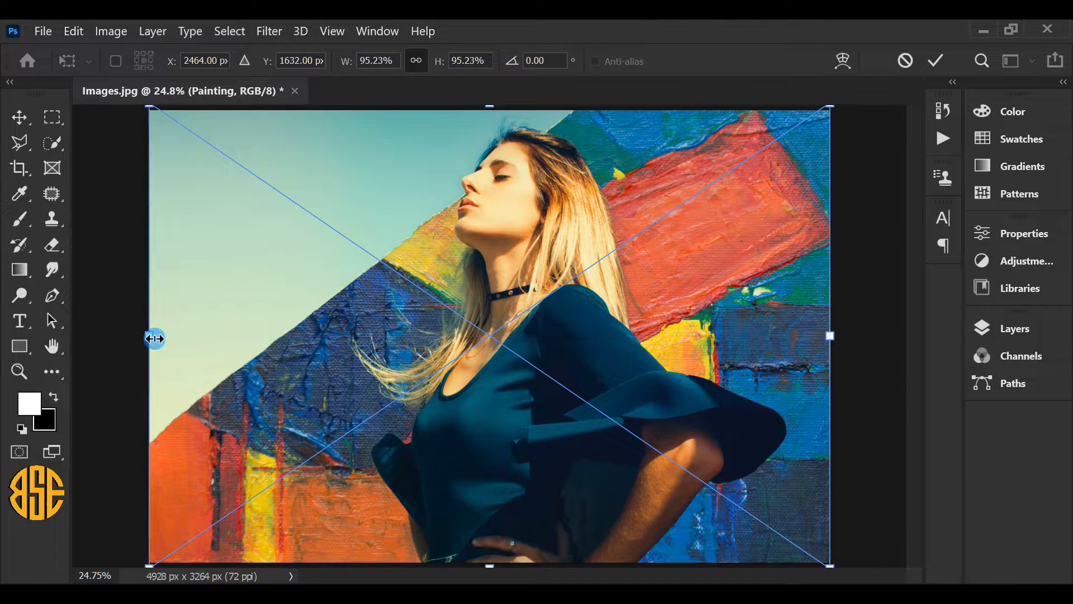
click(704, 249)
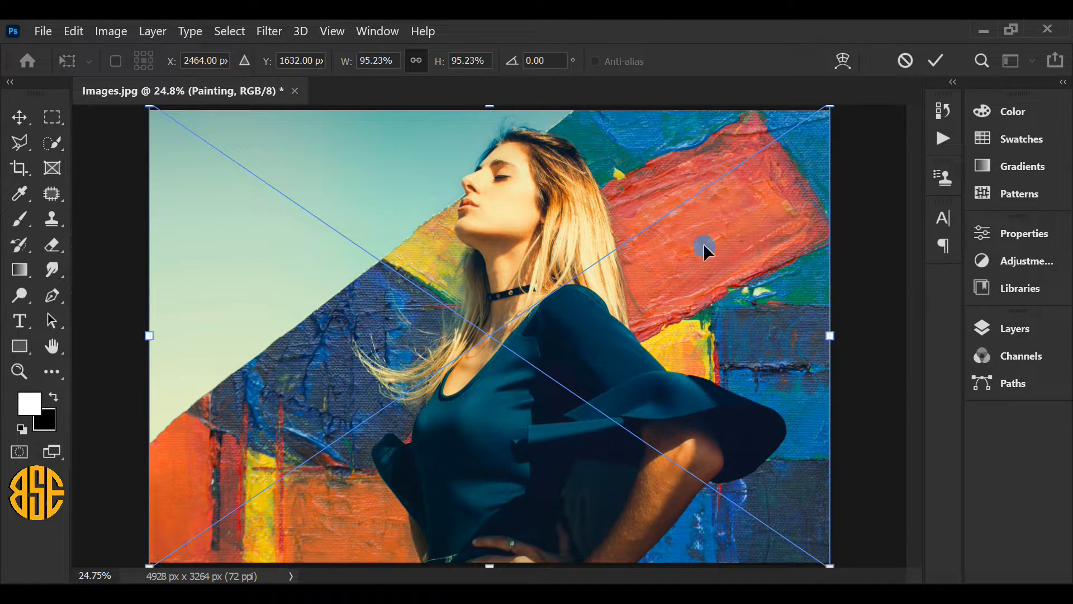
click(935, 59)
key(w)
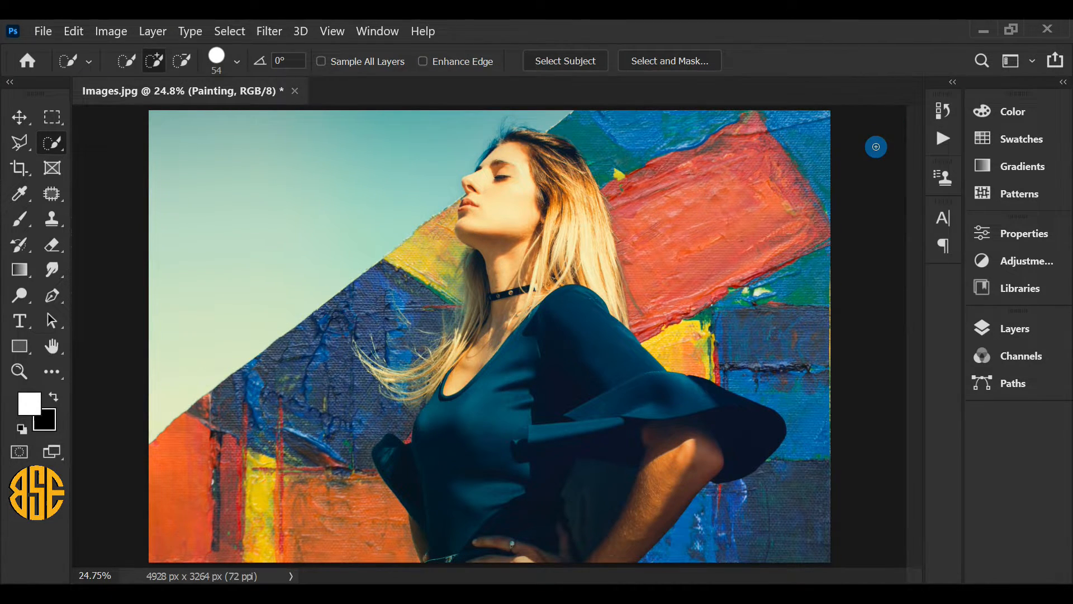
Step: Set the blend mode of the Painting layer to Multiply
click(1000, 330)
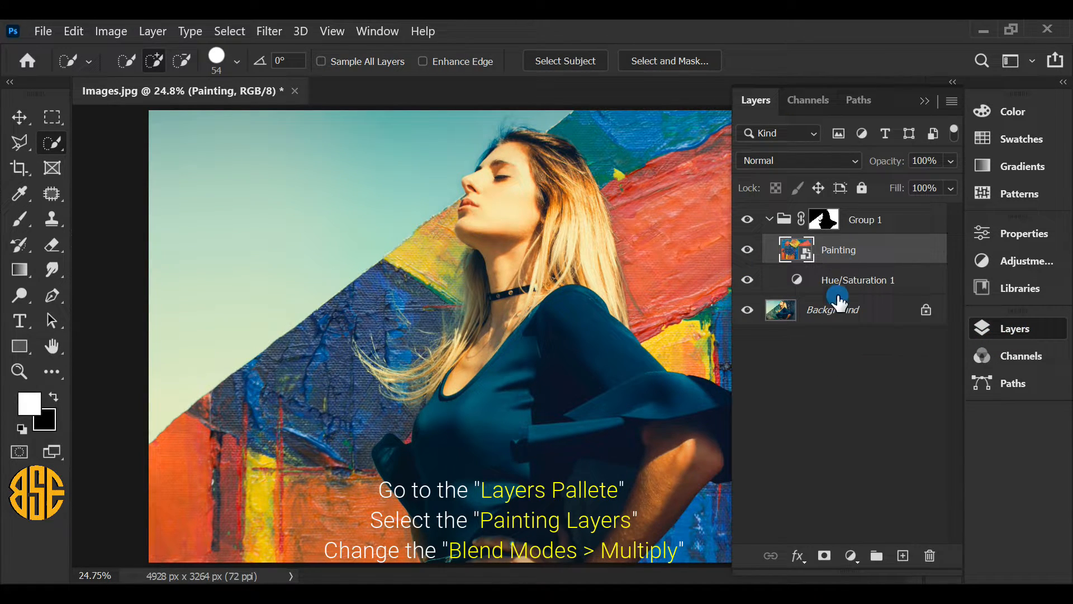
click(846, 160)
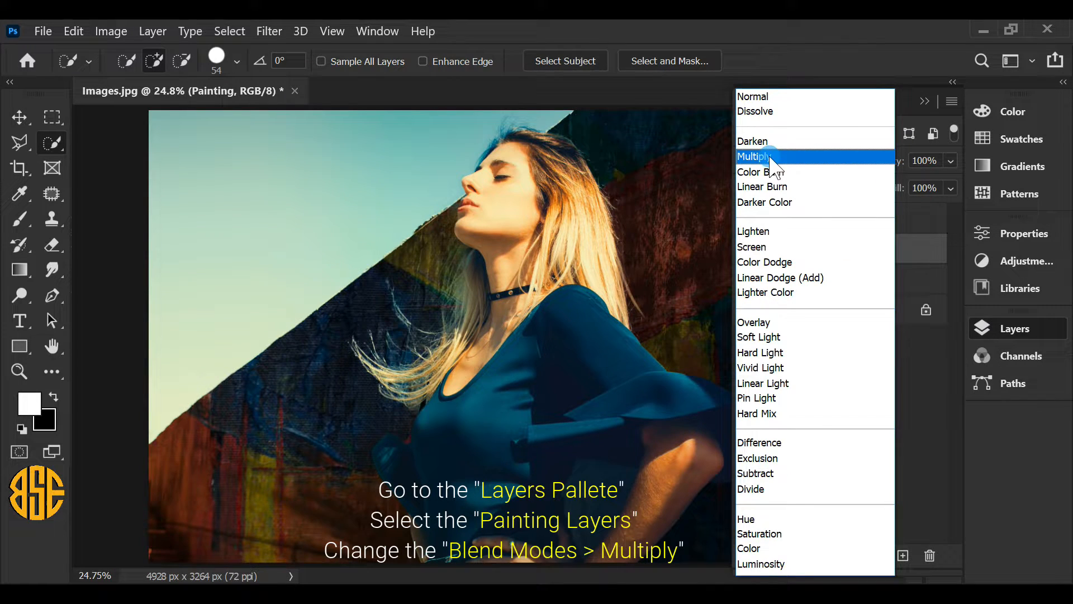
click(805, 157)
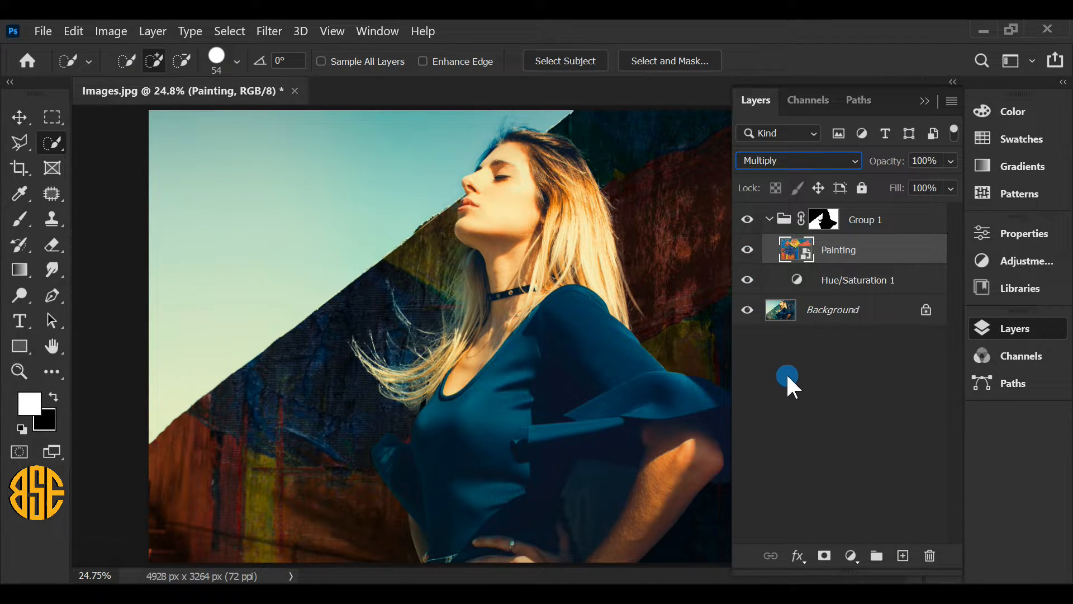
Step: In the Painting layer's blending options, split the underlying layer's white Blend If slider to 0 / 255 and apply it
right_click(876, 251)
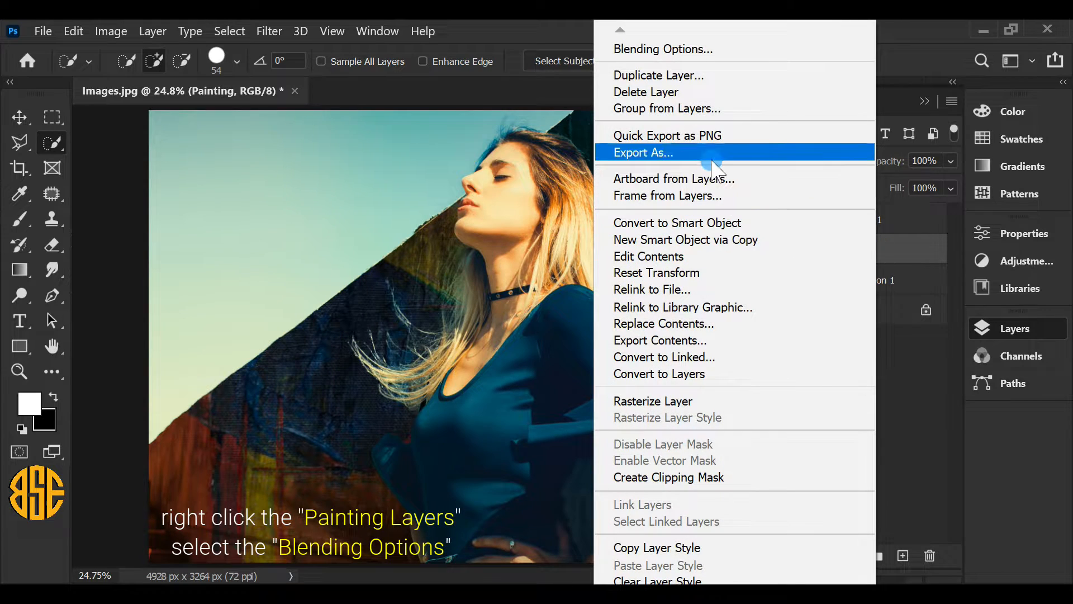
click(696, 48)
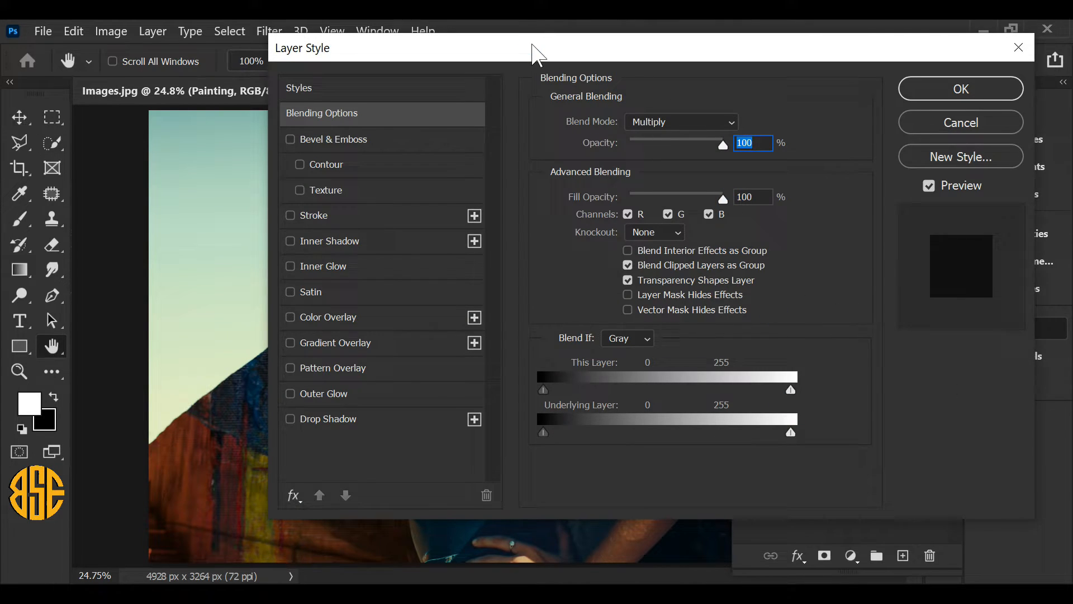
drag(531, 42, 767, 30)
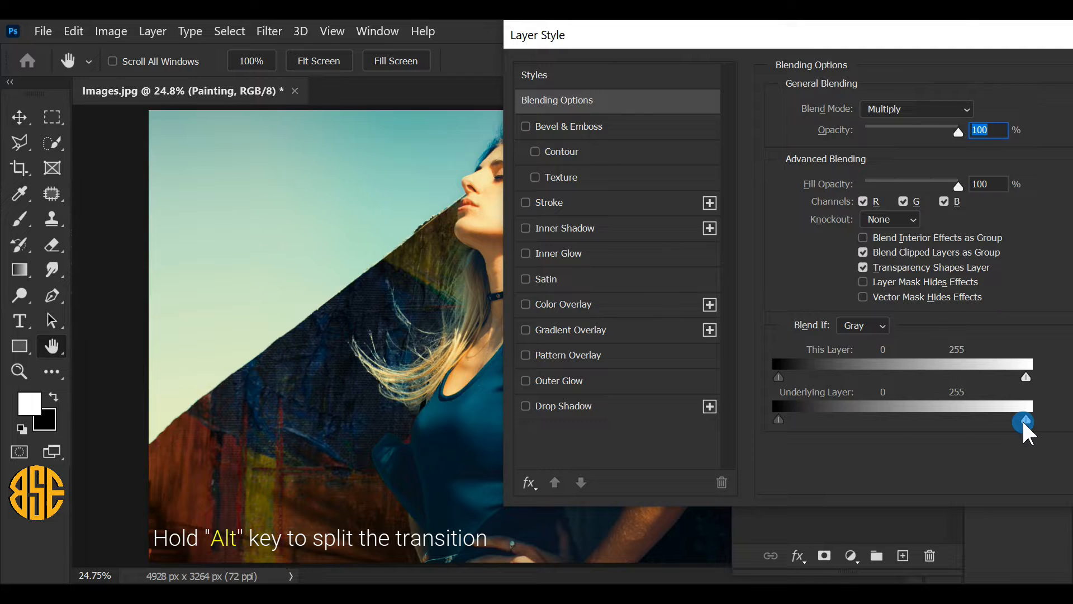
drag(1023, 422, 982, 421)
drag(855, 418, 774, 416)
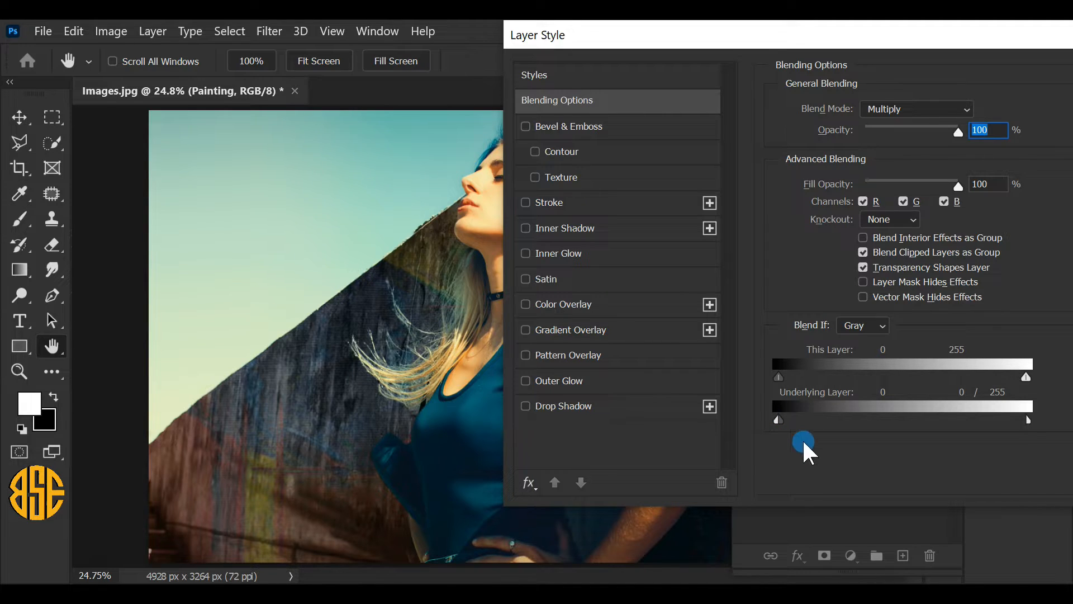
drag(1013, 36, 830, 38)
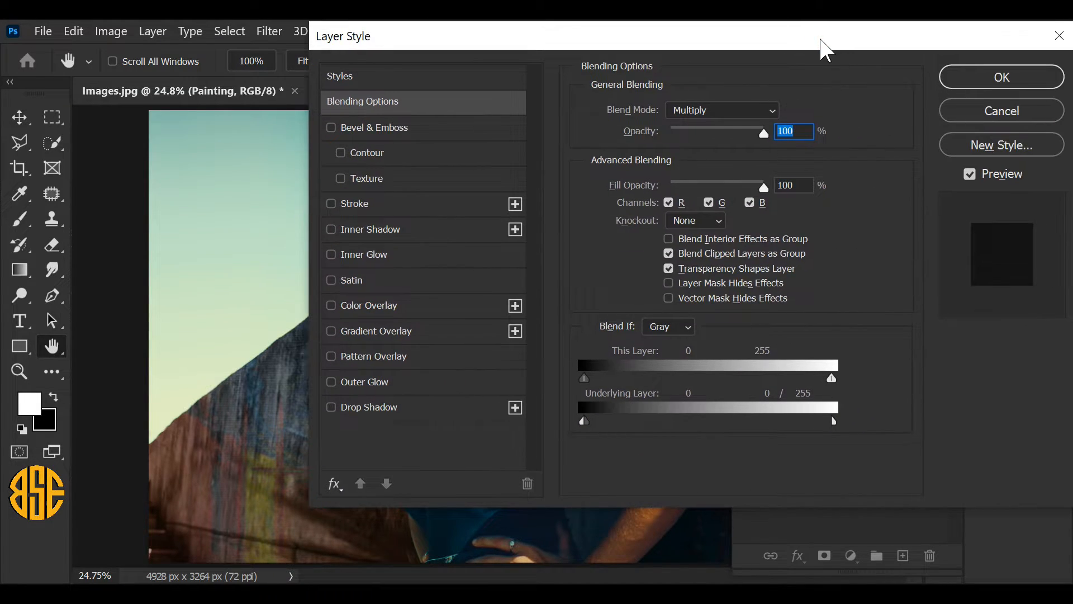
click(986, 77)
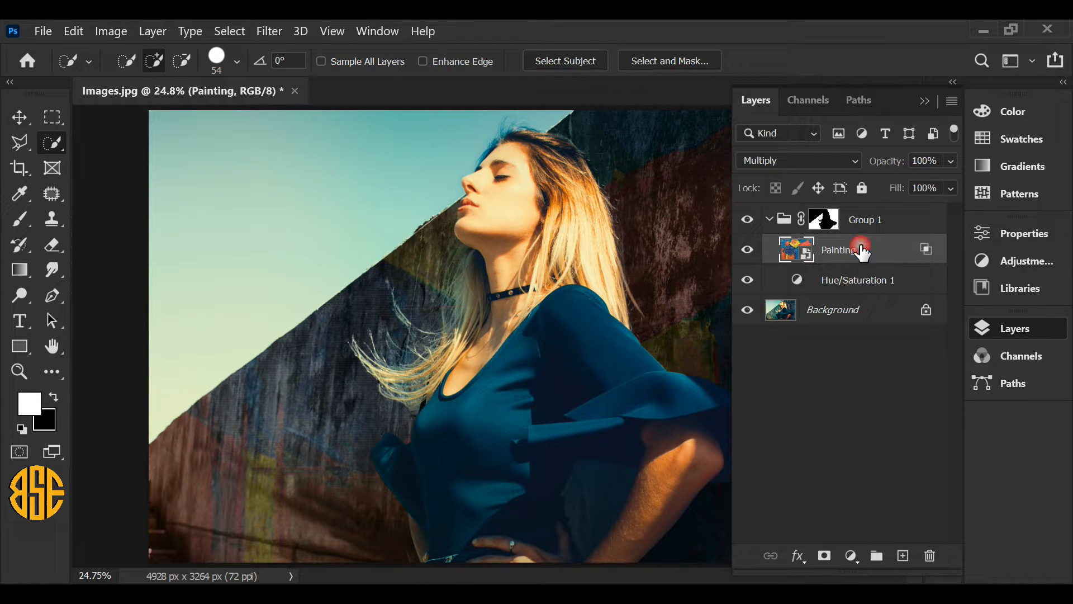
Step: Duplicate the Painting layer twice with Layer Via Copy, stacking both copies above it in Group 1
click(153, 31)
mouse_move(203, 51)
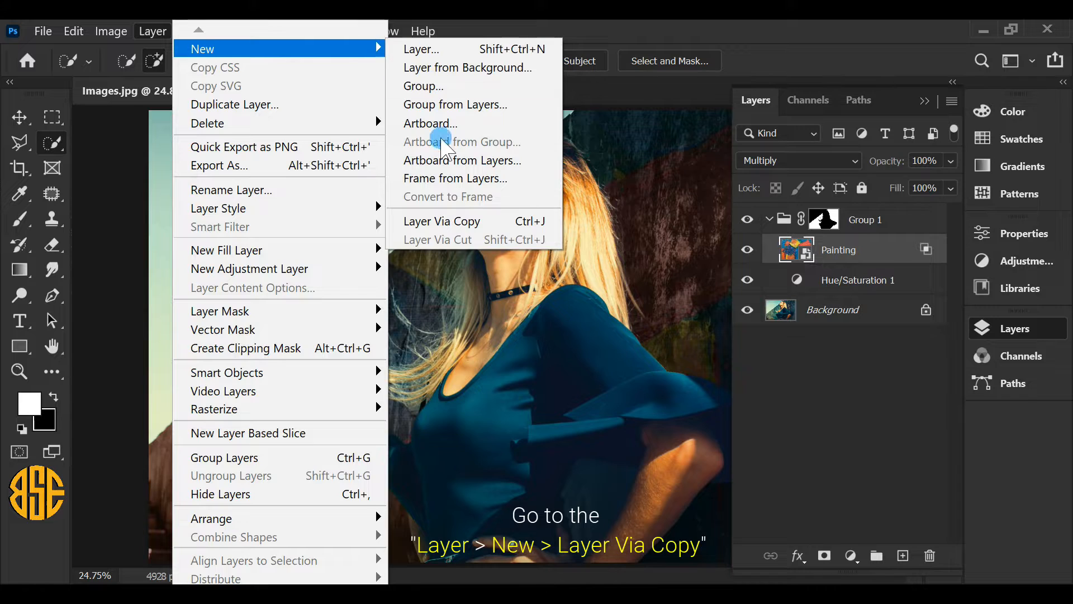
click(464, 224)
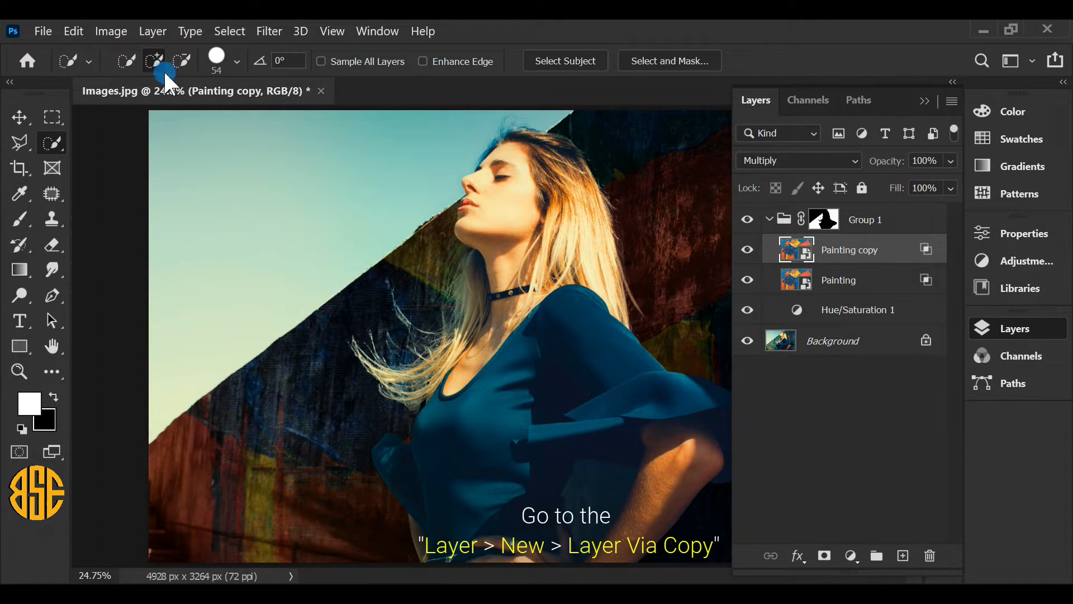
click(152, 30)
mouse_move(208, 53)
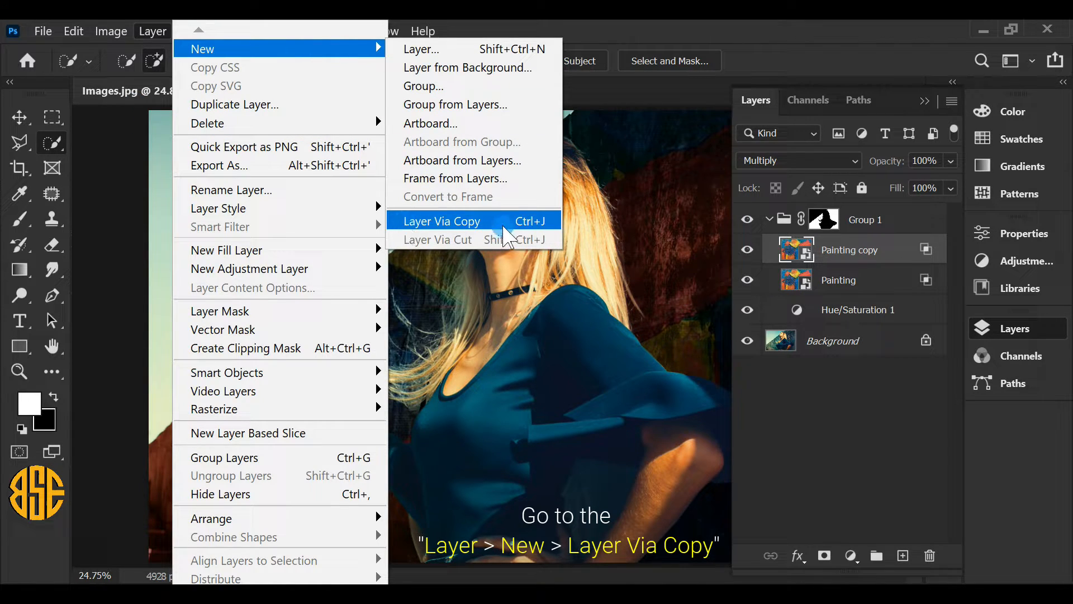
click(405, 223)
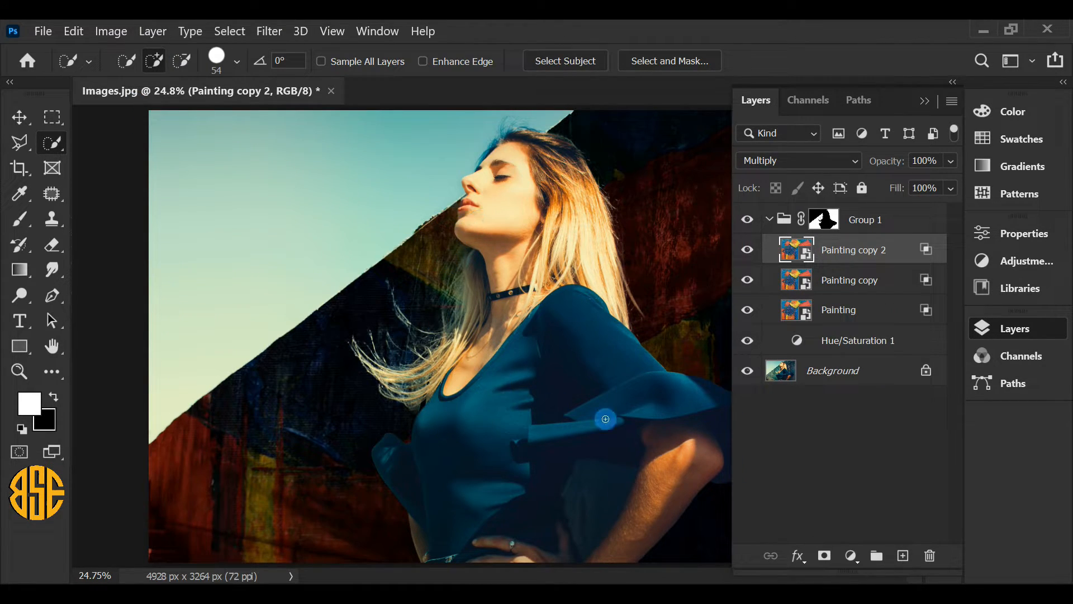
Step: Set the blend mode of the Painting copy 2 layer to Screen
click(865, 251)
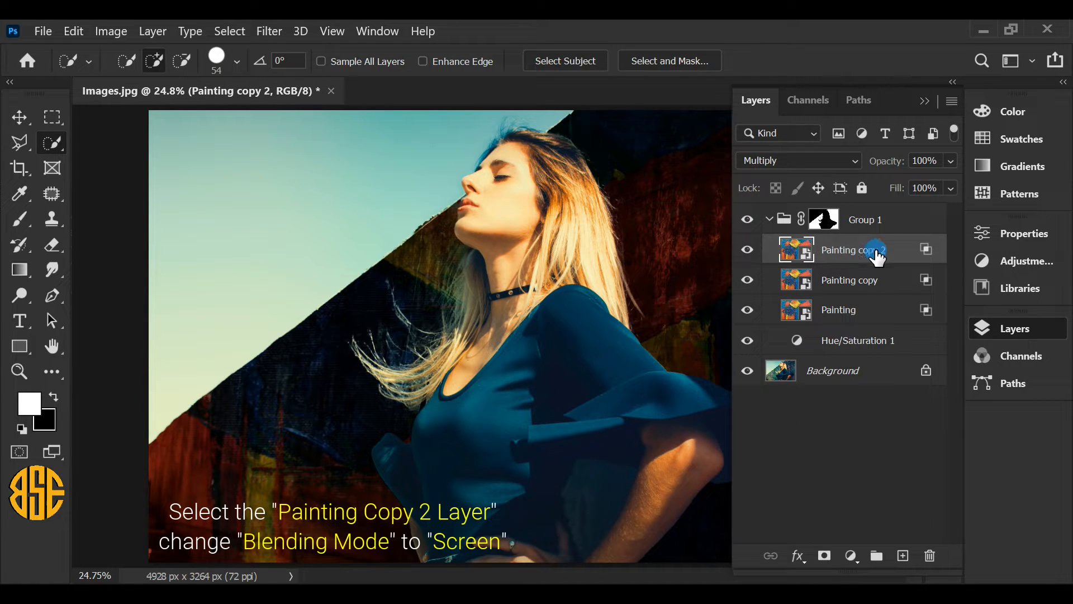
click(850, 159)
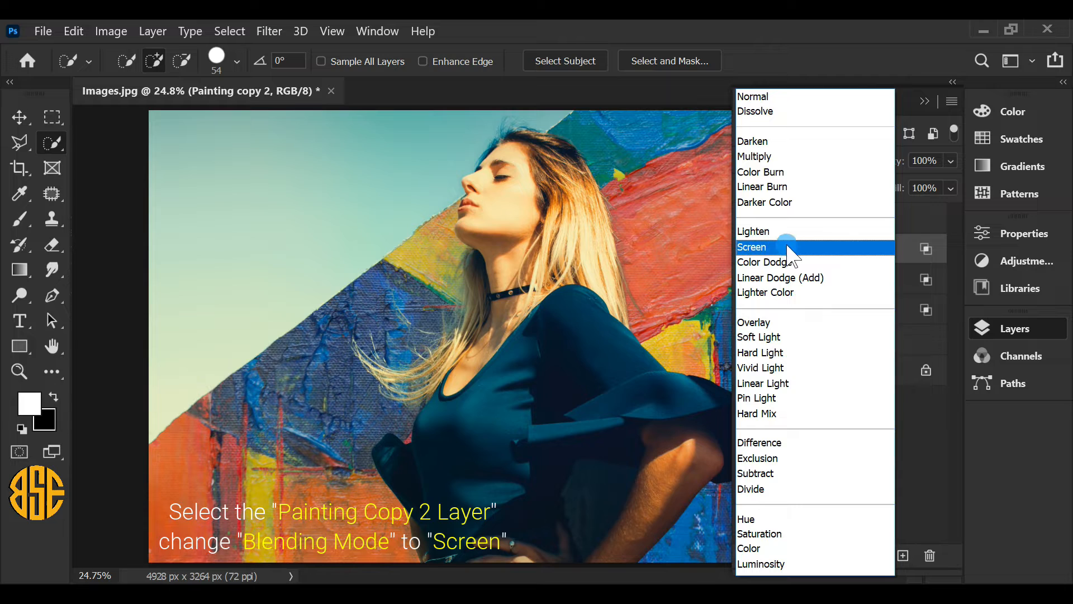
click(788, 248)
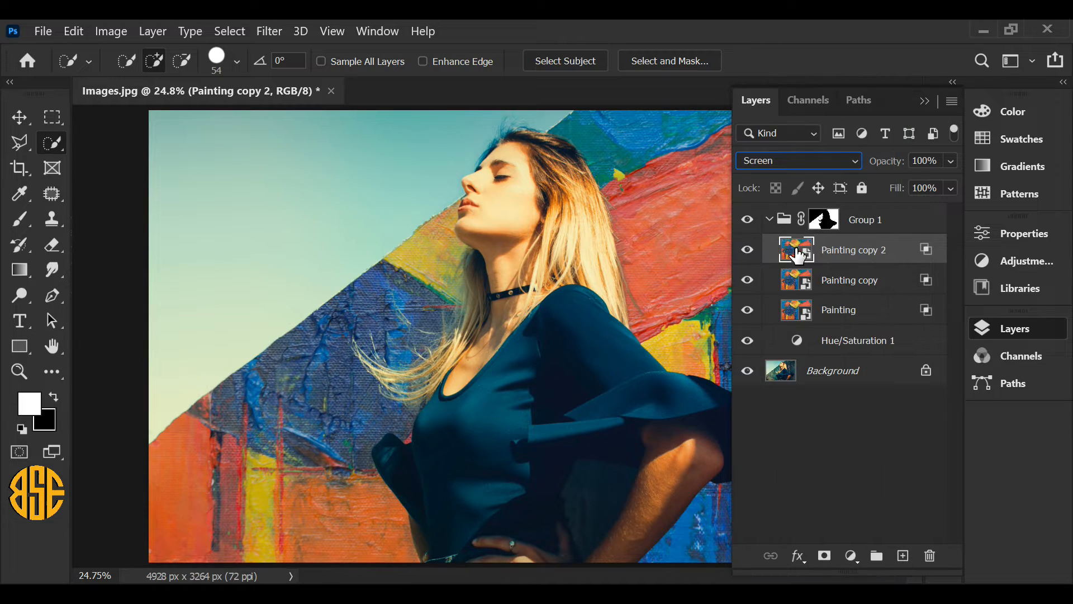
Step: In Painting copy 2's blending options, set the underlying layer's Blend If whites to 255, split its blacks to 0 / 255, and apply
double_click(927, 249)
drag(640, 38, 849, 56)
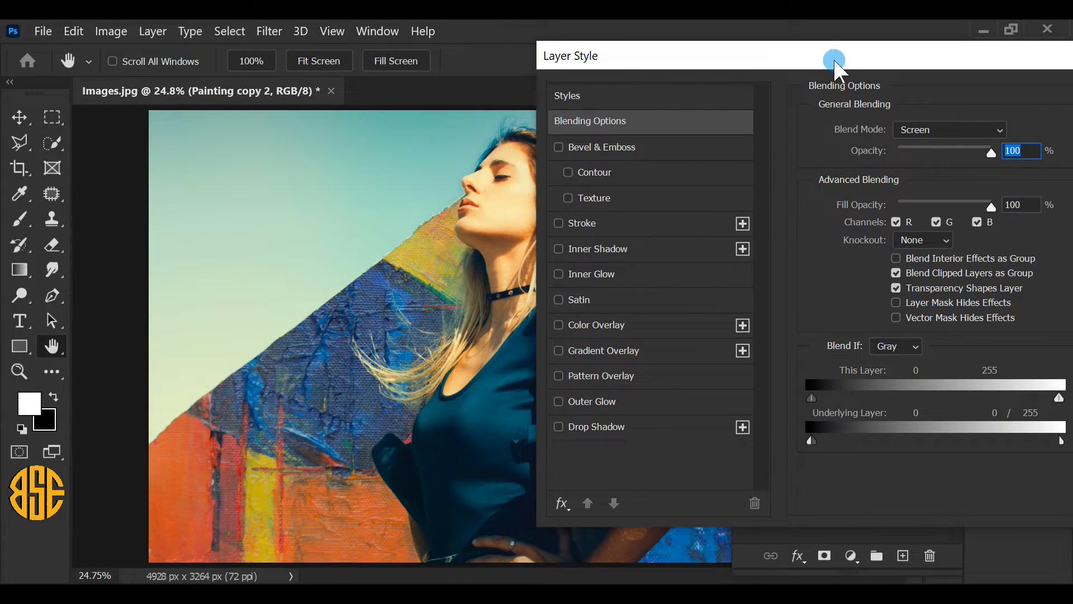
drag(813, 440, 993, 447)
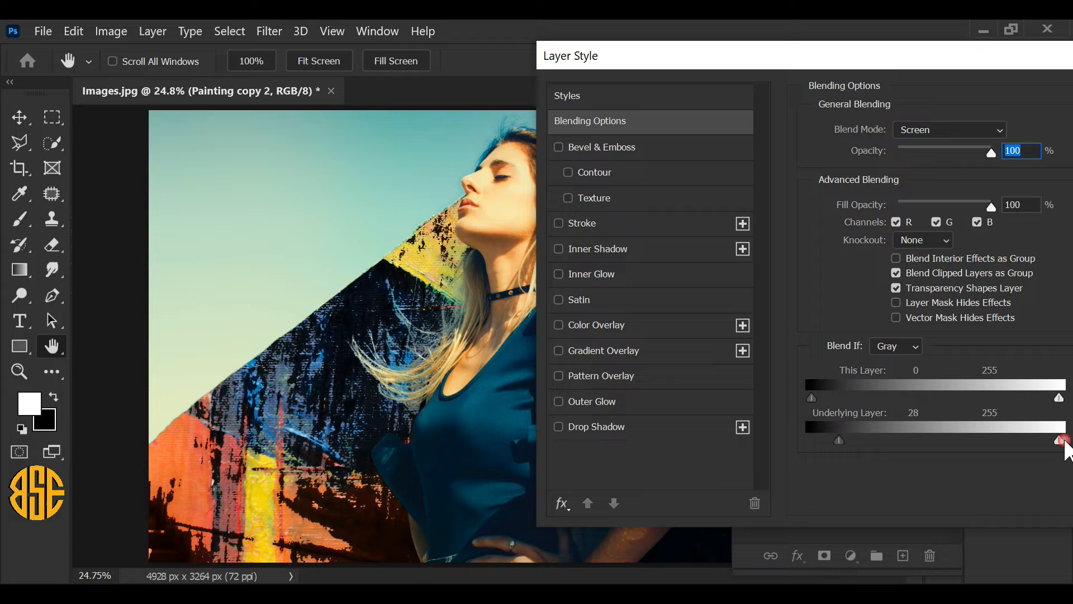
drag(839, 440, 803, 436)
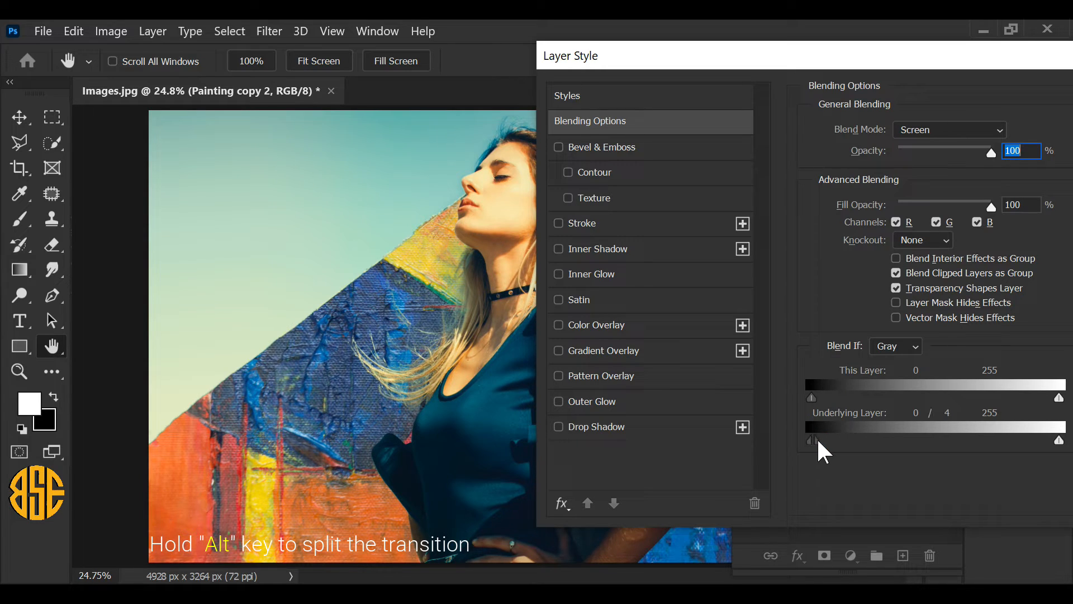
drag(815, 441, 1036, 437)
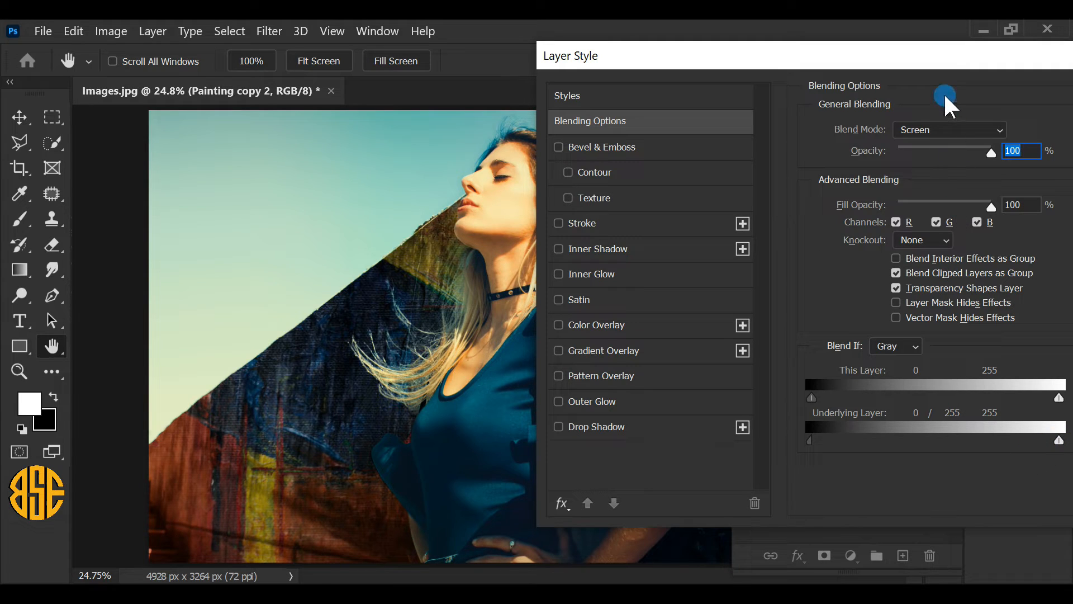
drag(953, 60, 719, 56)
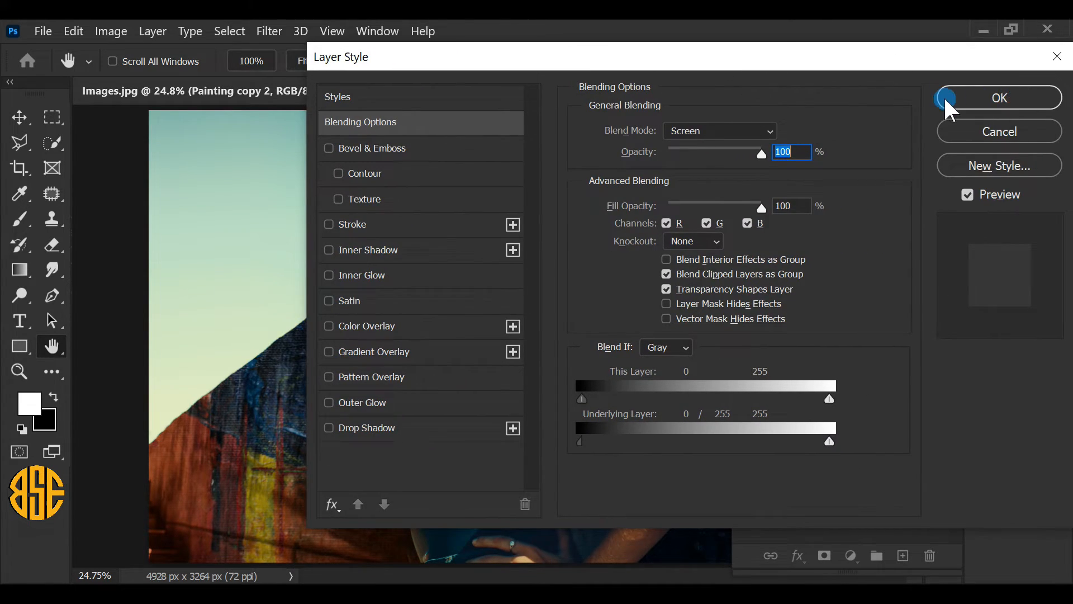
click(1005, 96)
key(w)
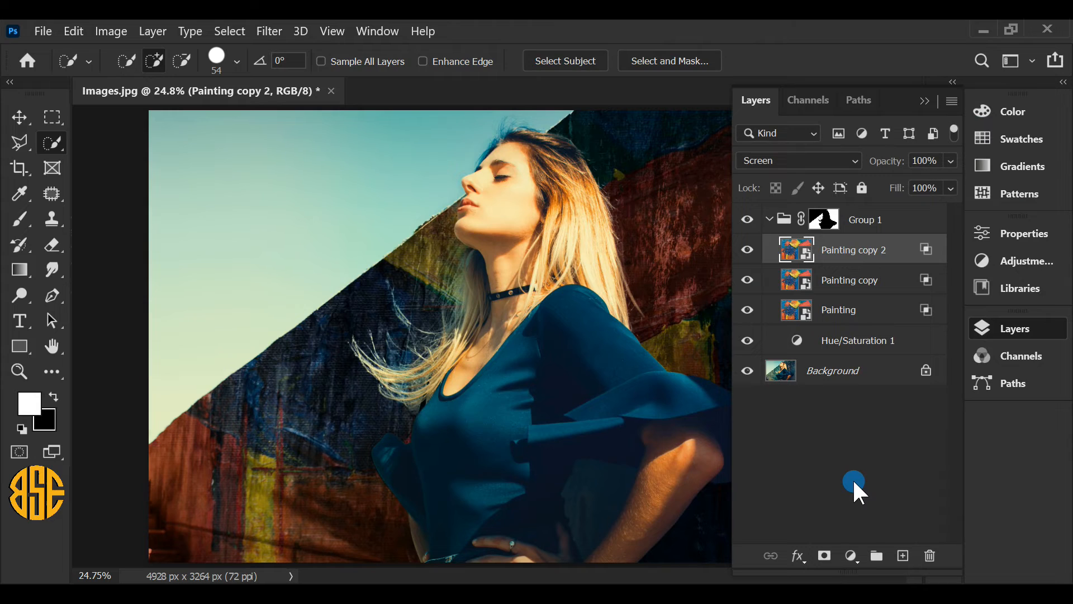
Step: Toggle the visibility of Group 1 to compare the wall with and without the painting, and collapse the layer list to view the whole image
click(747, 220)
click(747, 219)
click(747, 220)
click(747, 220)
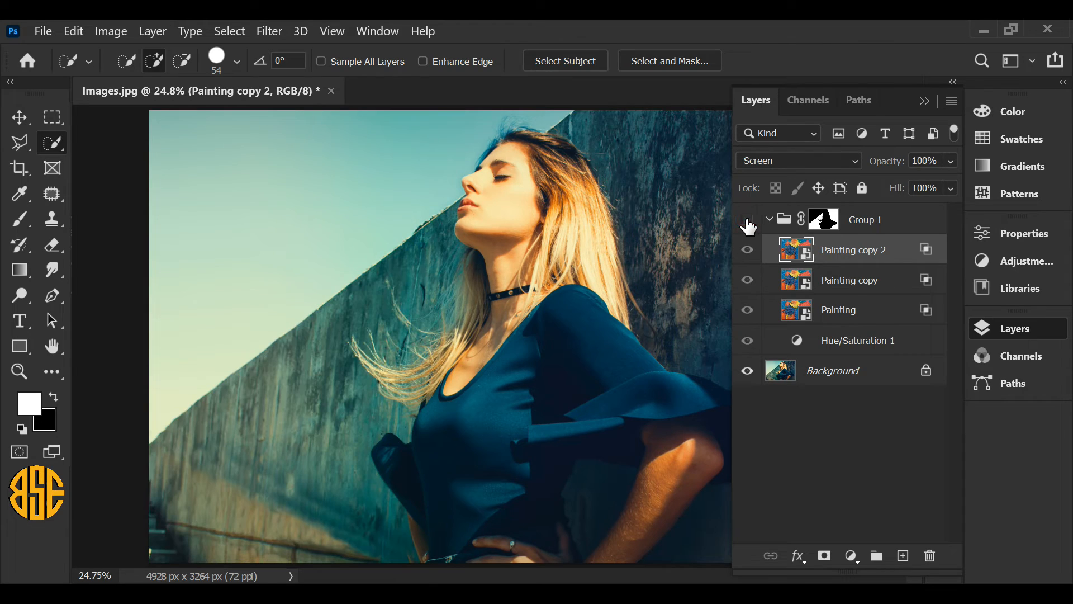
click(748, 219)
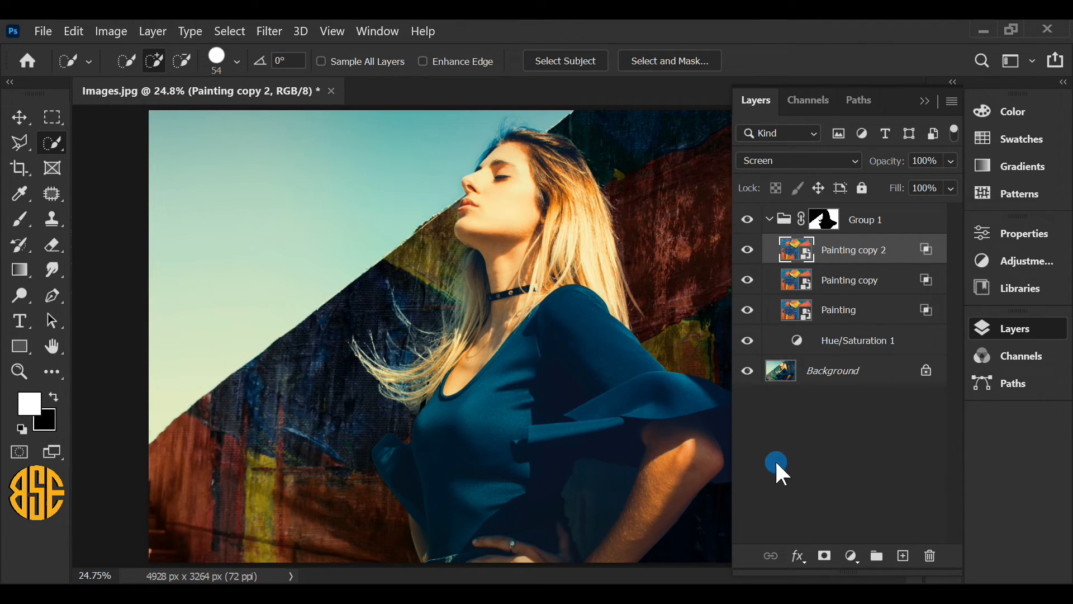
click(1009, 326)
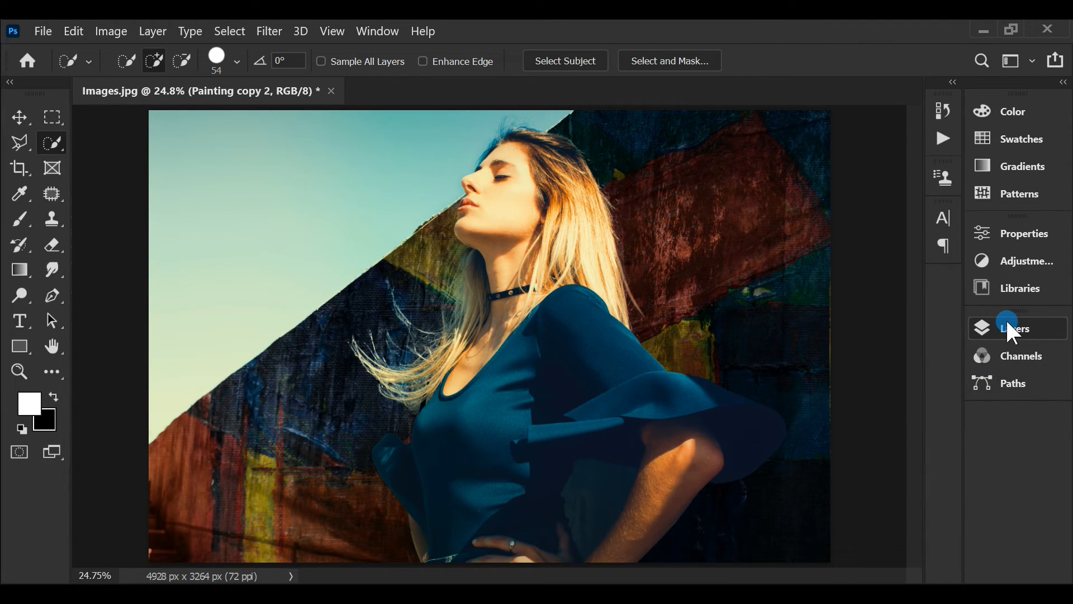